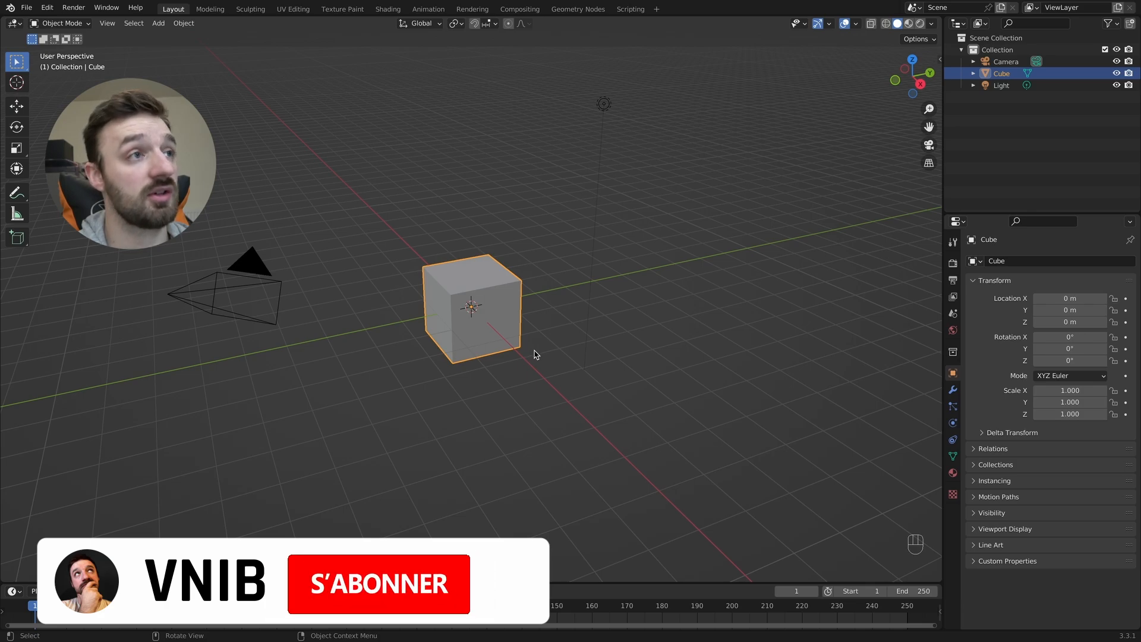
Step: Delete the default camera, cube and light from the scene
{"action": "key", "text": "a"}
{"action": "key", "text": "x"}
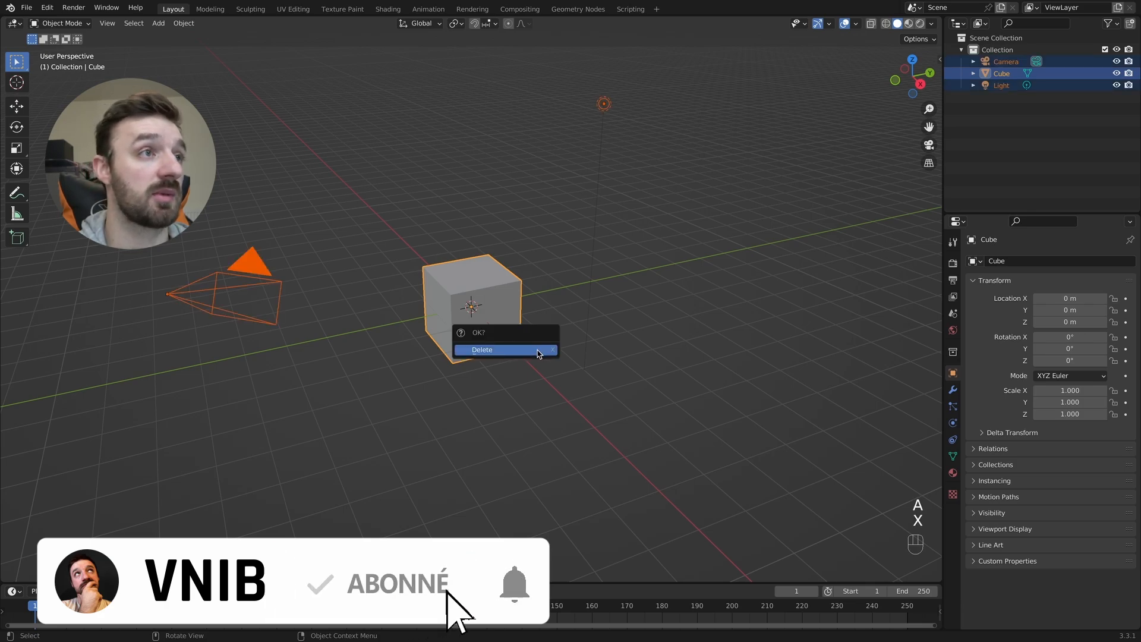
{"action": "left_click", "coordinate": [539, 354]}
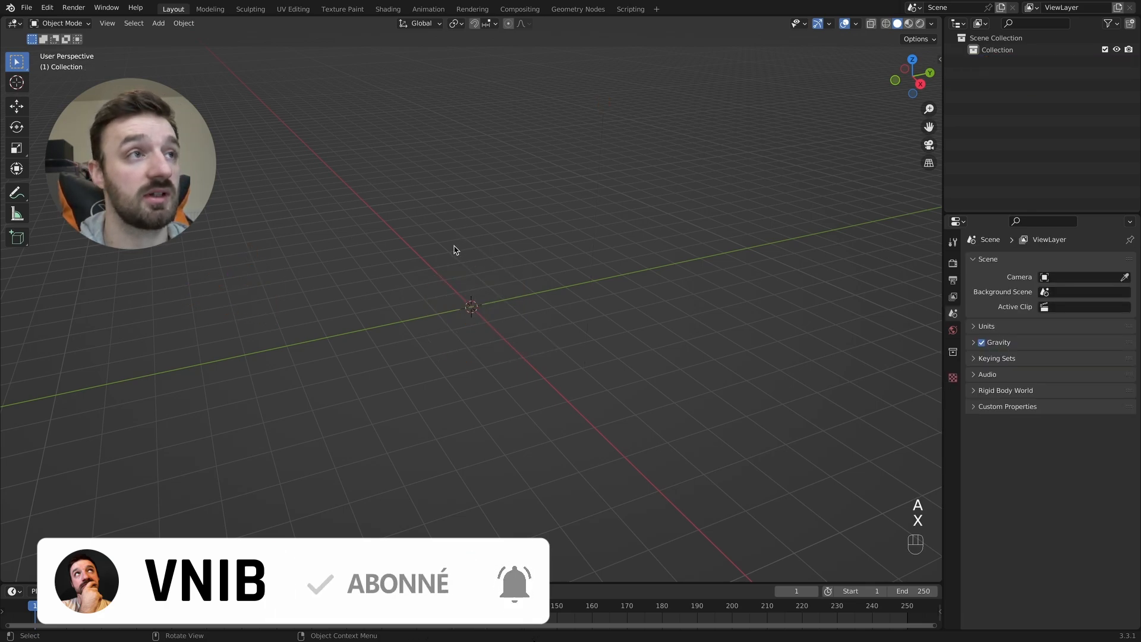
Step: In front view, add the chess rook outline drawing as a reference image
{"action": "key", "text": "KP_1"}
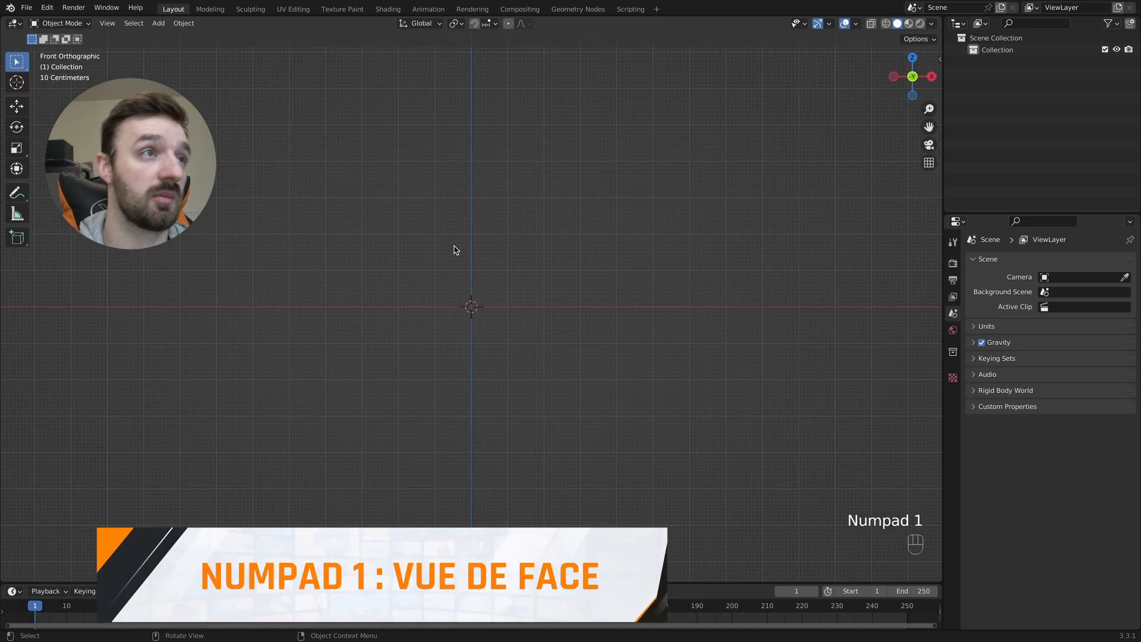
{"action": "key", "text": "shift"}
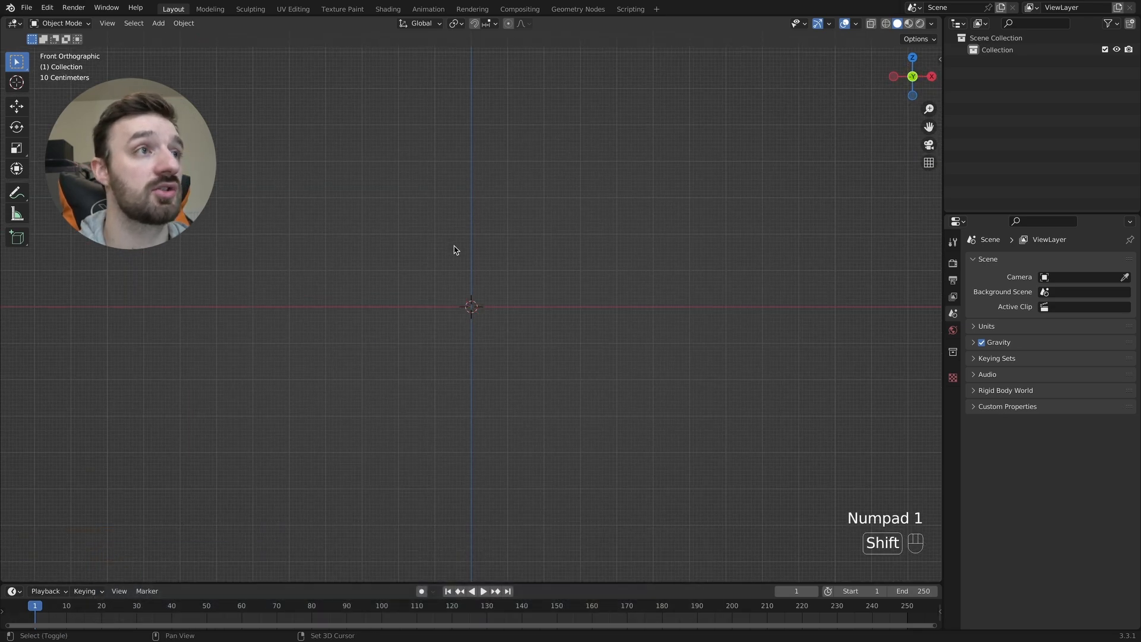
{"action": "key", "text": "shift+a"}
{"action": "mouse_move", "coordinate": [450, 376]}
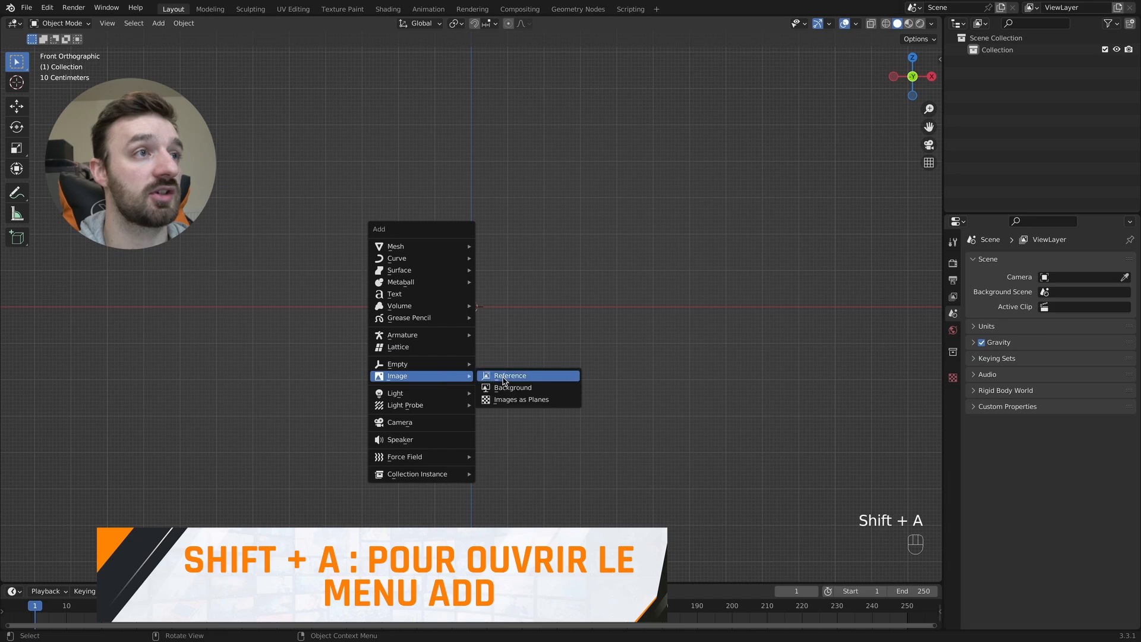
{"action": "left_click", "coordinate": [503, 377]}
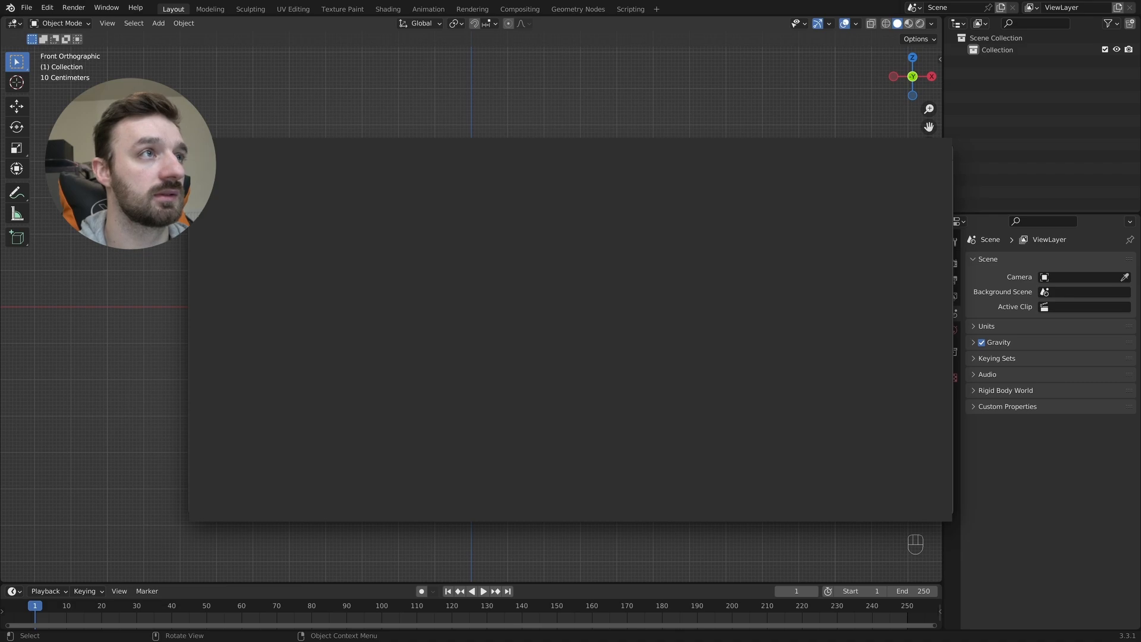
{"action": "double_click", "coordinate": [805, 367]}
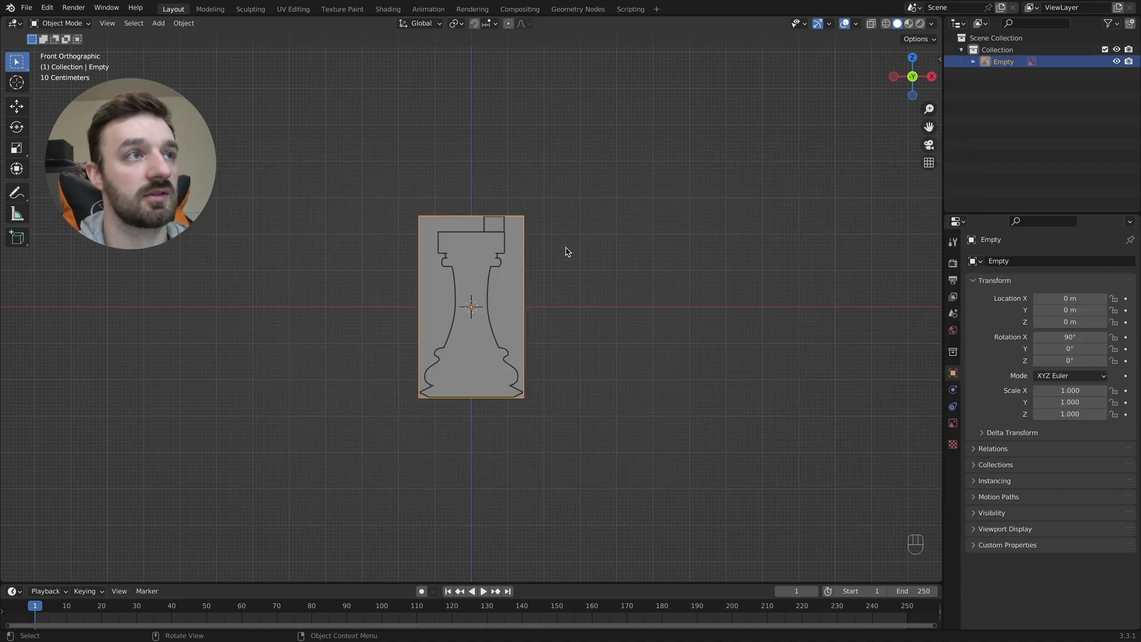
Step: Scale the reference image to about 2.02 and raise it about 5.01 m along Z so its base rests on the X axis
{"action": "key", "text": "s"}
{"action": "left_click", "coordinate": [665, 228]}
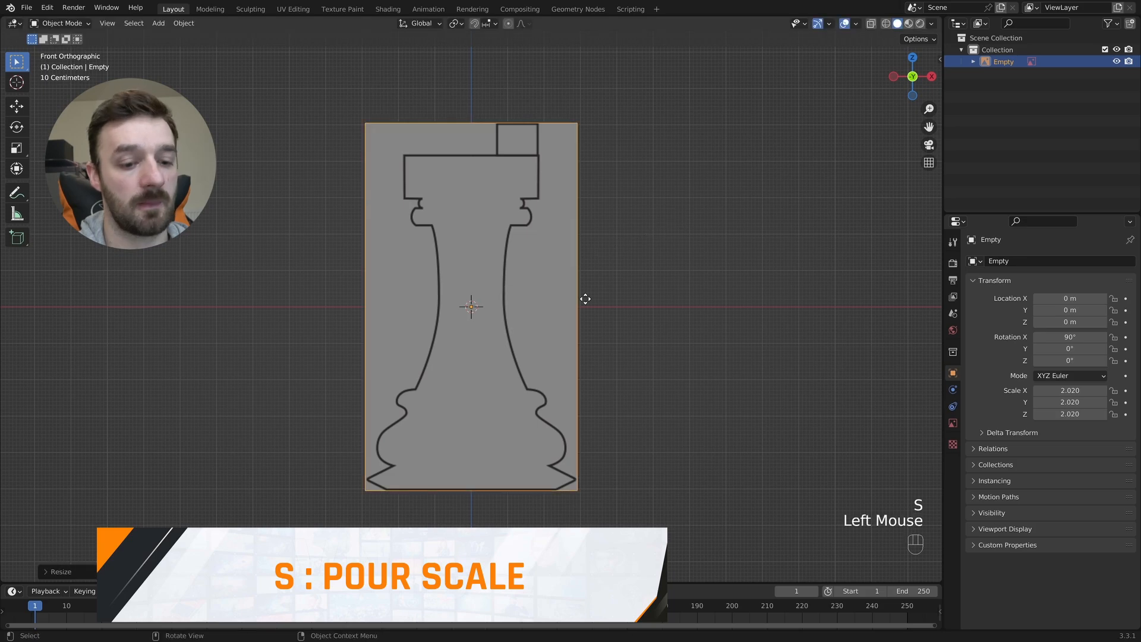
{"action": "key", "text": "g"}
{"action": "key", "text": "z"}
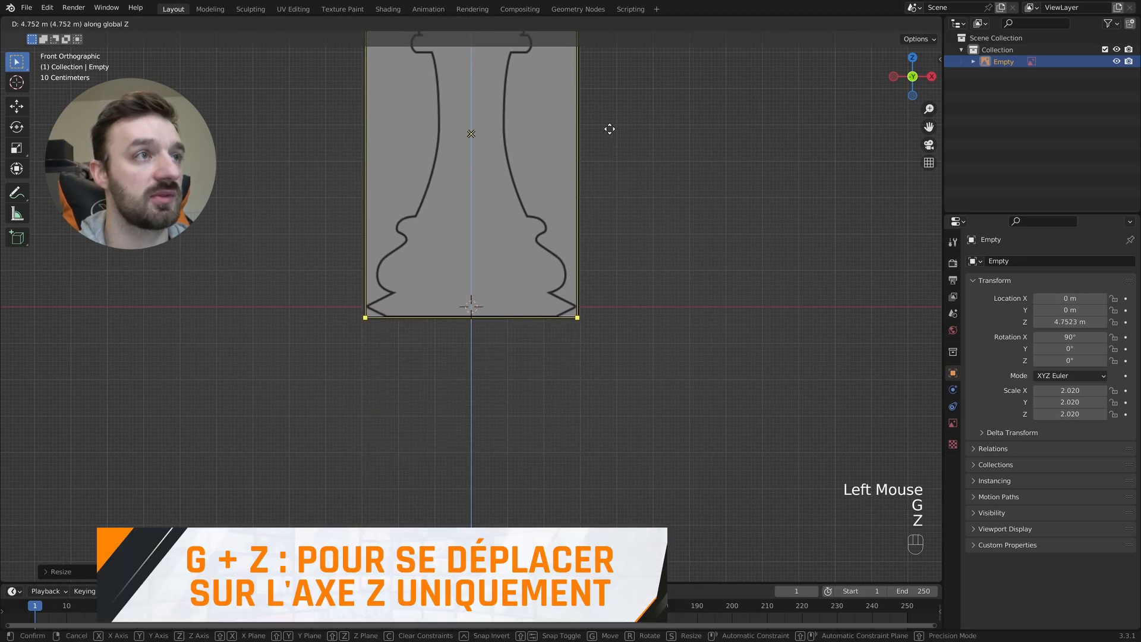
{"action": "left_click", "coordinate": [612, 124]}
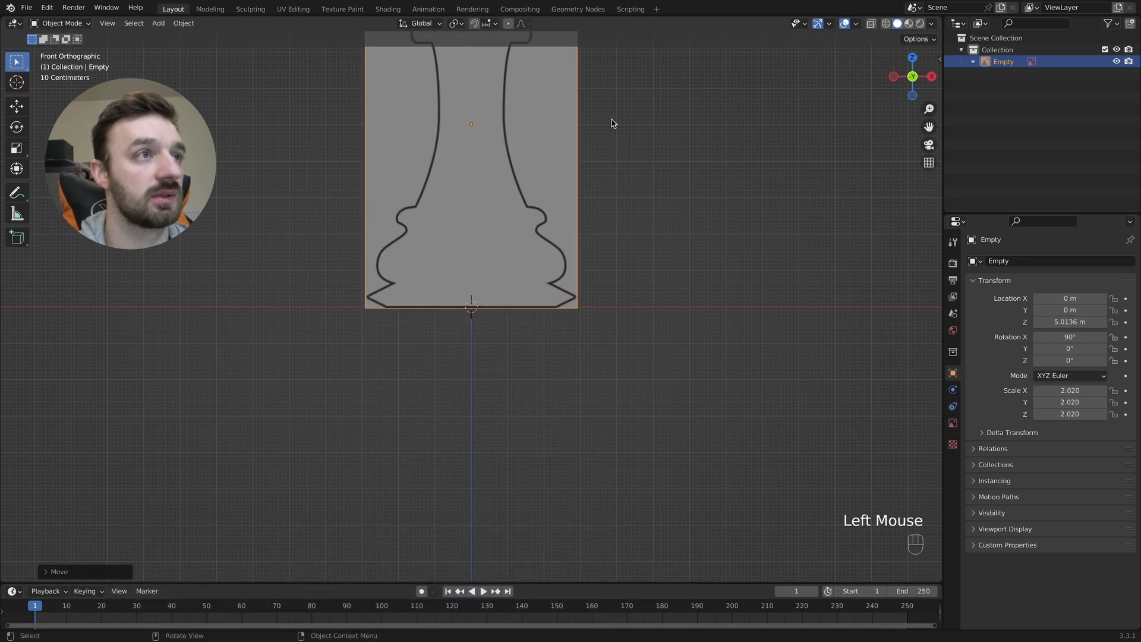
Step: Show the selectability toggles in the scene list and make the reference image unselectable
{"action": "left_click", "coordinate": [1113, 25]}
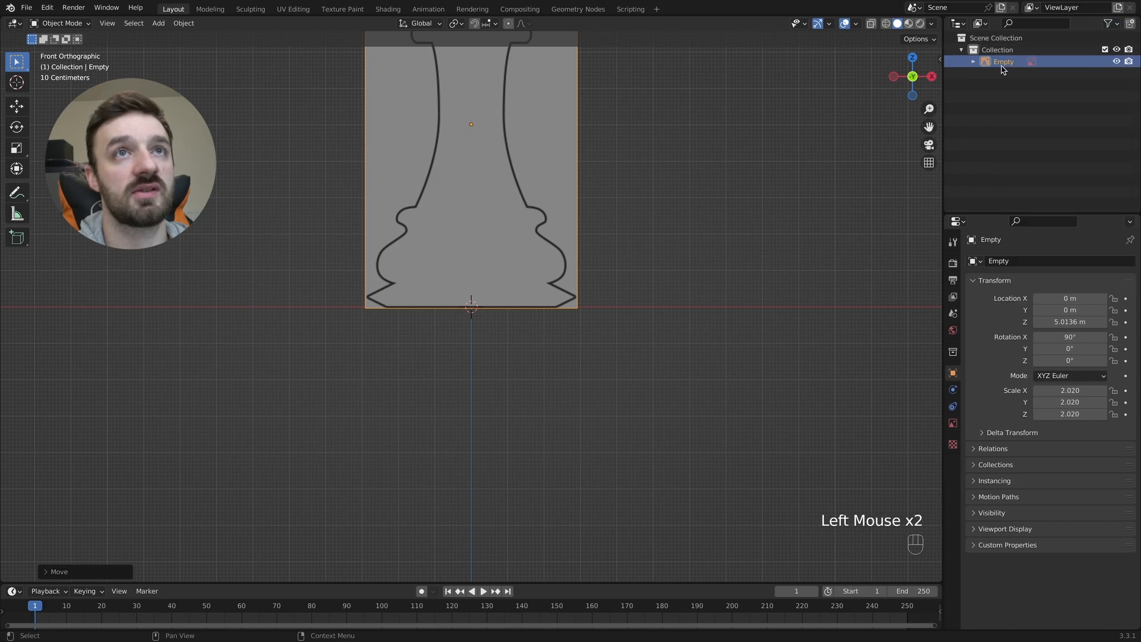
{"action": "left_click", "coordinate": [1116, 24]}
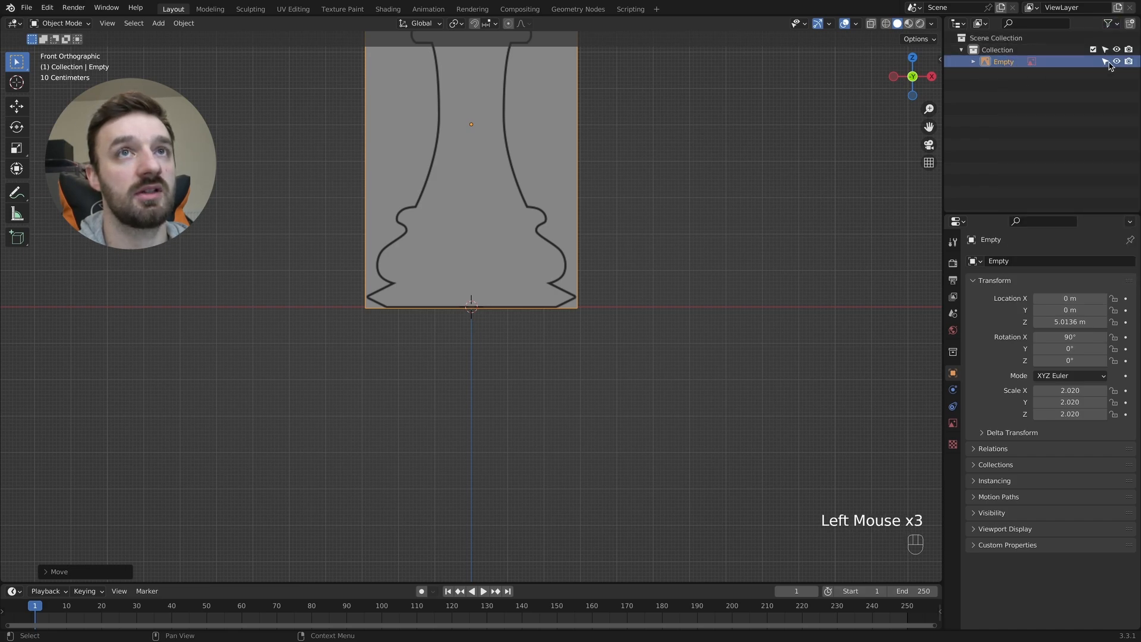
{"action": "left_click", "coordinate": [1106, 61]}
Step: Add a single-vertex mesh at the origin, at the bottom centre of the rook drawing
{"action": "scroll", "coordinate": [498, 226], "scroll_direction": "up", "scroll_amount": 10, "text": "shift"}
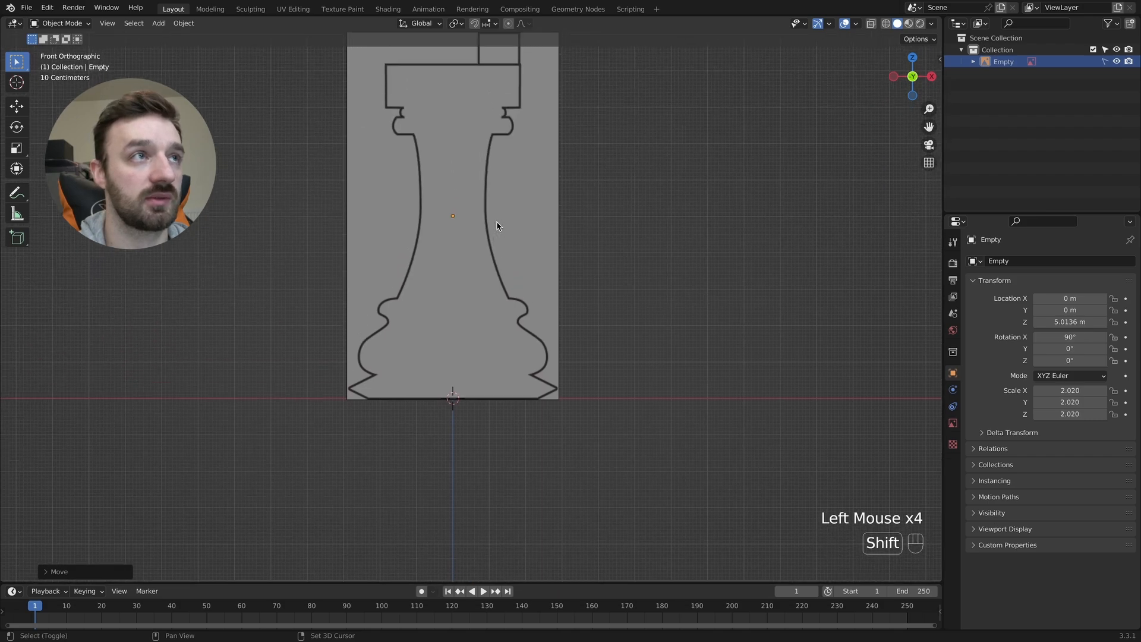
{"action": "scroll", "coordinate": [484, 320], "scroll_direction": "up", "scroll_amount": 2, "text": "super"}
{"action": "scroll", "coordinate": [482, 320], "scroll_direction": "up", "scroll_amount": 1, "text": "super"}
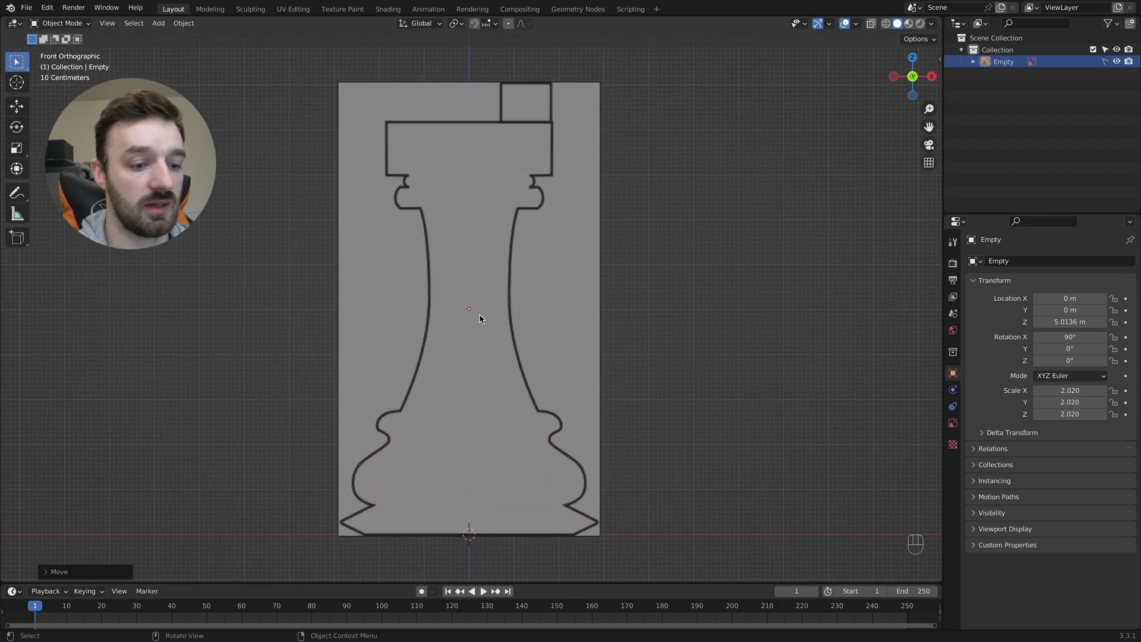
{"action": "key", "text": "shift+a"}
{"action": "mouse_move", "coordinate": [483, 319]}
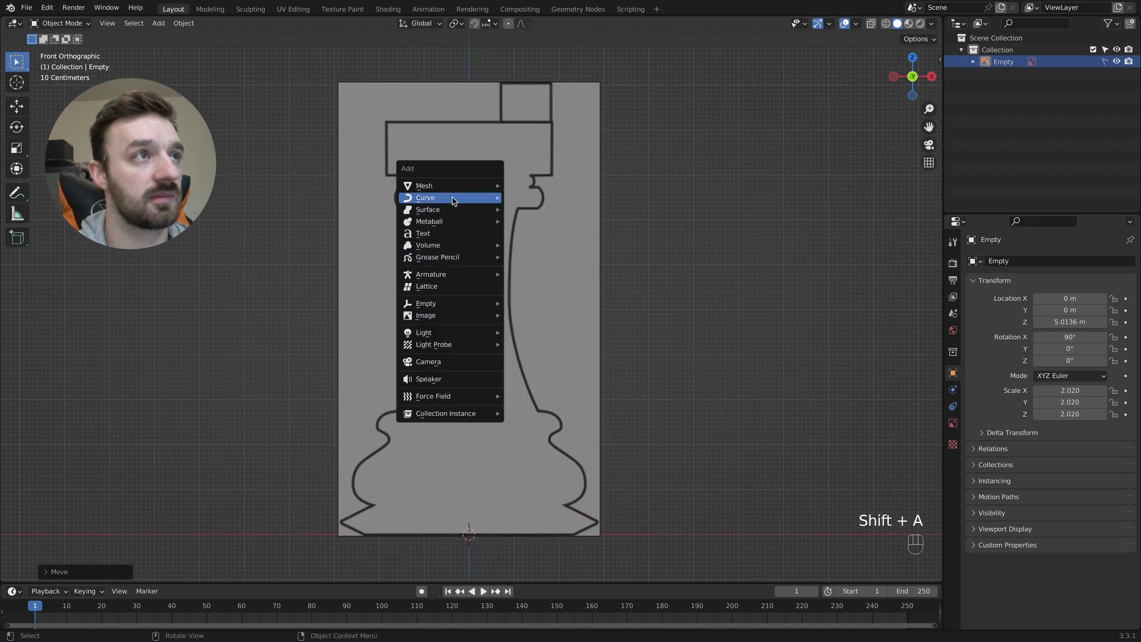
{"action": "mouse_move", "coordinate": [456, 187]}
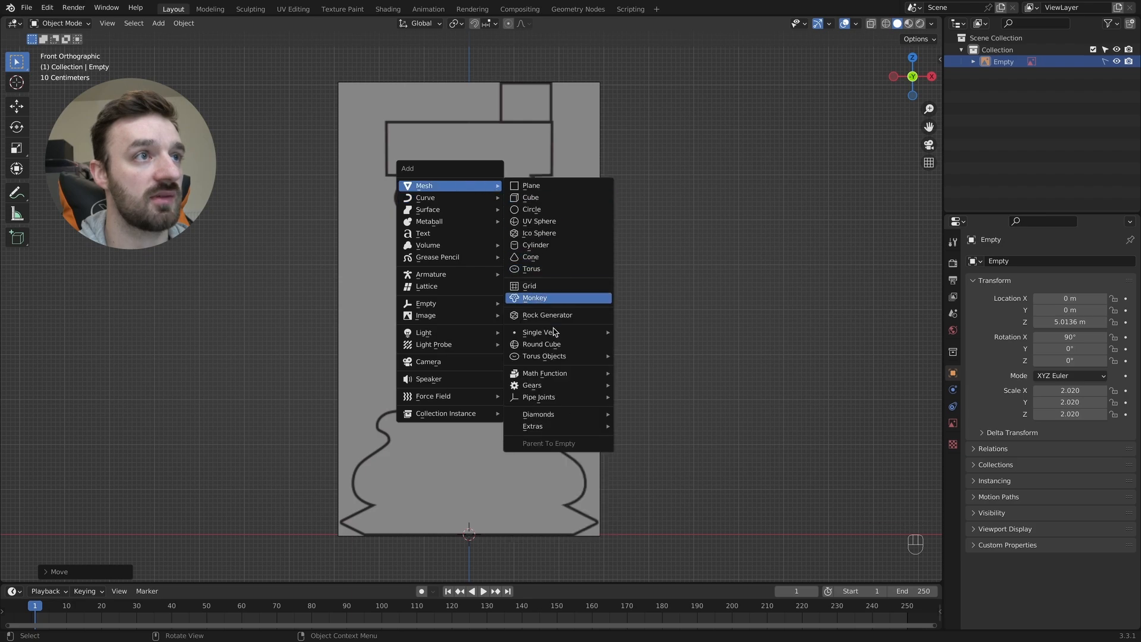
{"action": "mouse_move", "coordinate": [601, 332]}
{"action": "left_click", "coordinate": [650, 332]}
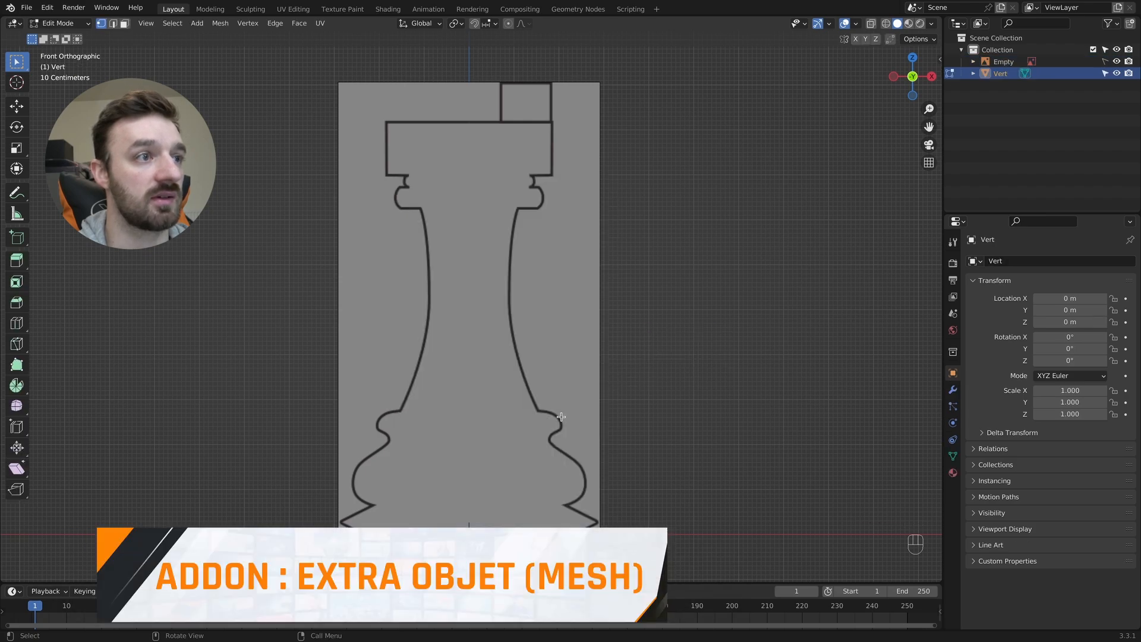
Step: Extrude the vertex about 2.4 m along X to the outer end of the rook's bottom line
{"action": "key", "text": "e"}
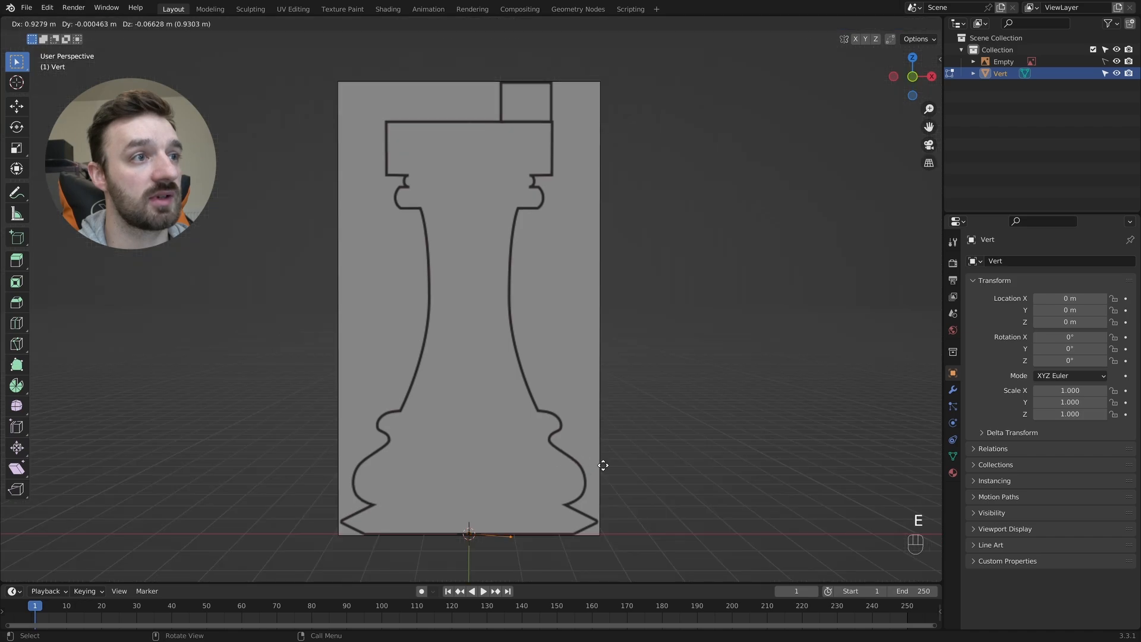
{"action": "key", "text": "x"}
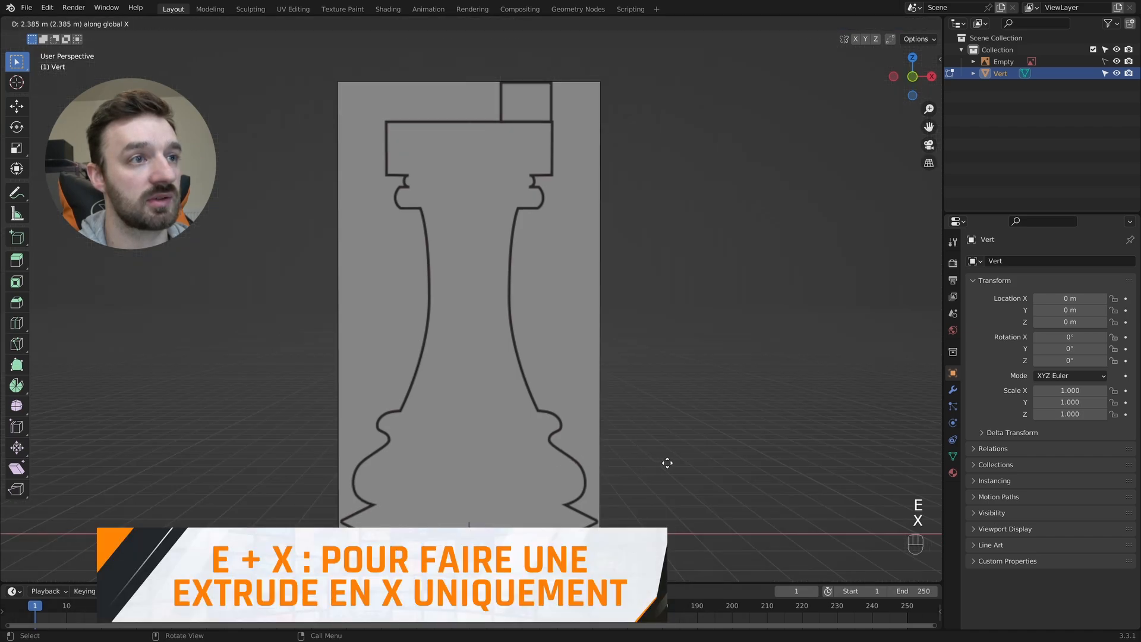
{"action": "left_click", "coordinate": [668, 463]}
Step: In front view, extrude the profile out to the foot's pointed tip, and back in to the notch above it
{"action": "key", "text": "KP_1"}
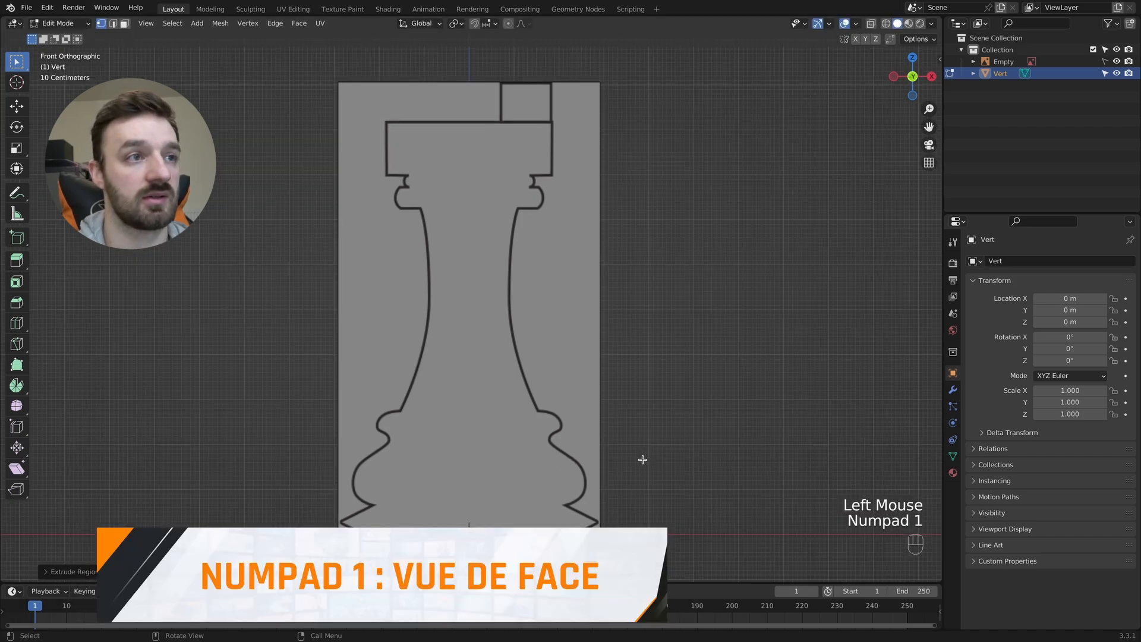
{"action": "key", "text": "e"}
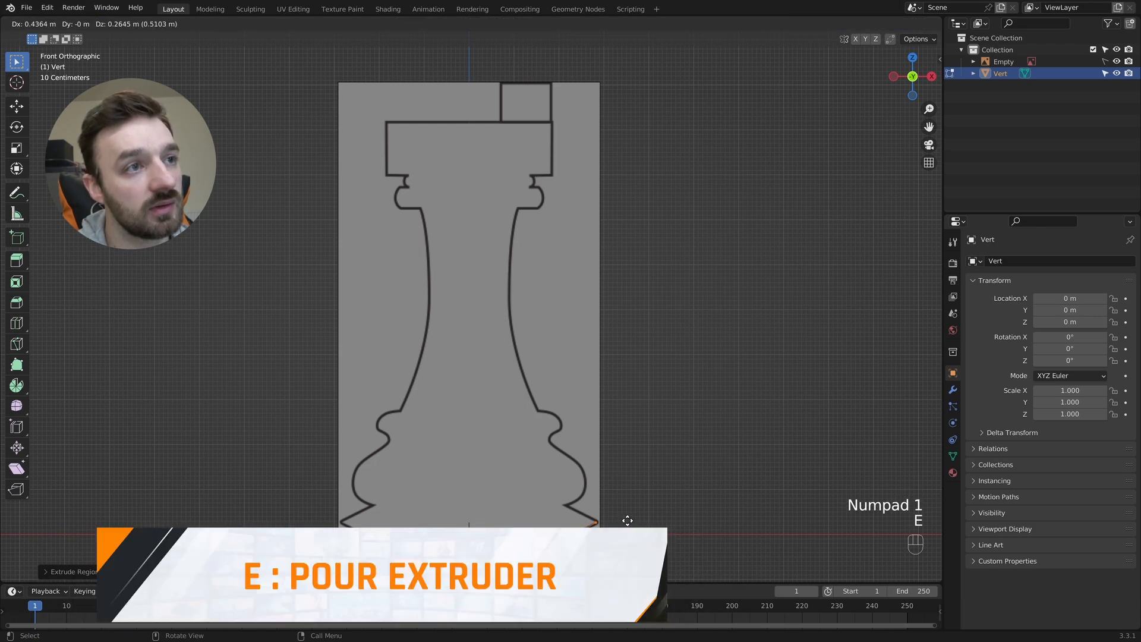
{"action": "left_click", "coordinate": [627, 521]}
{"action": "key", "text": "e"}
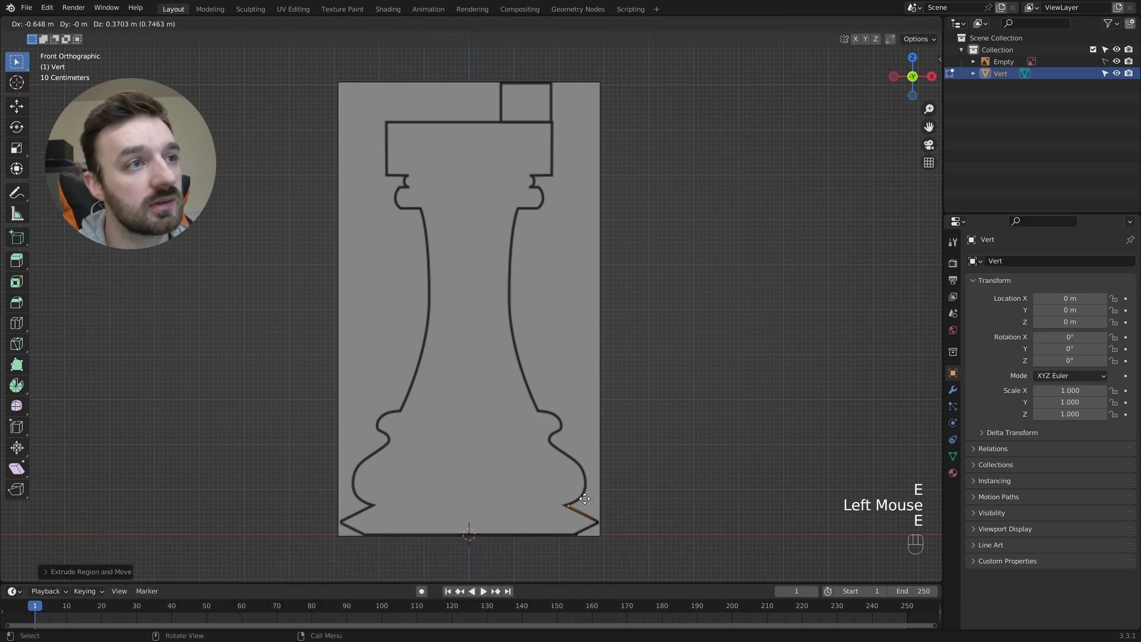
{"action": "left_click", "coordinate": [582, 500]}
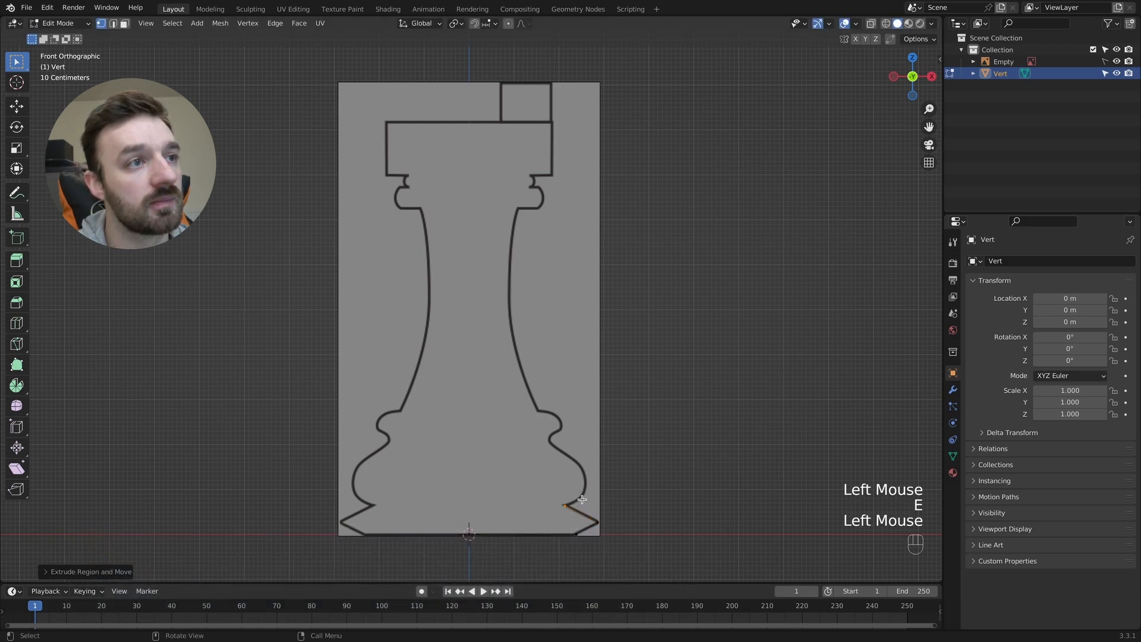
Step: Add a Screw modifier to the vertex profile to revolve it 360° around the Z axis
{"action": "left_click", "coordinate": [953, 392]}
{"action": "left_click", "coordinate": [995, 262]}
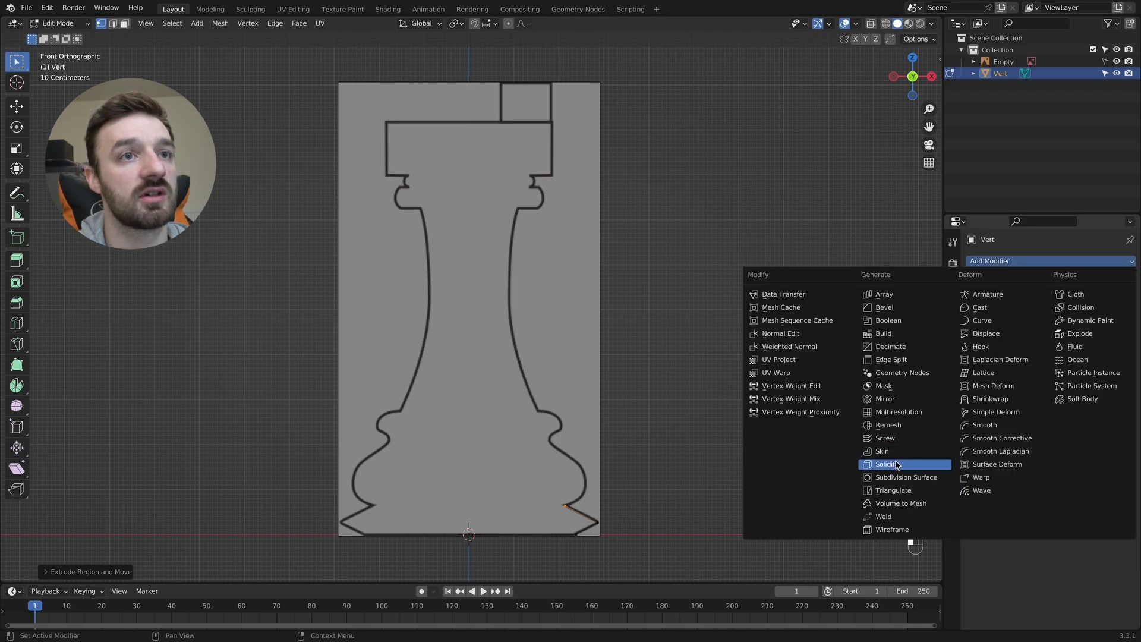
{"action": "left_click", "coordinate": [892, 438]}
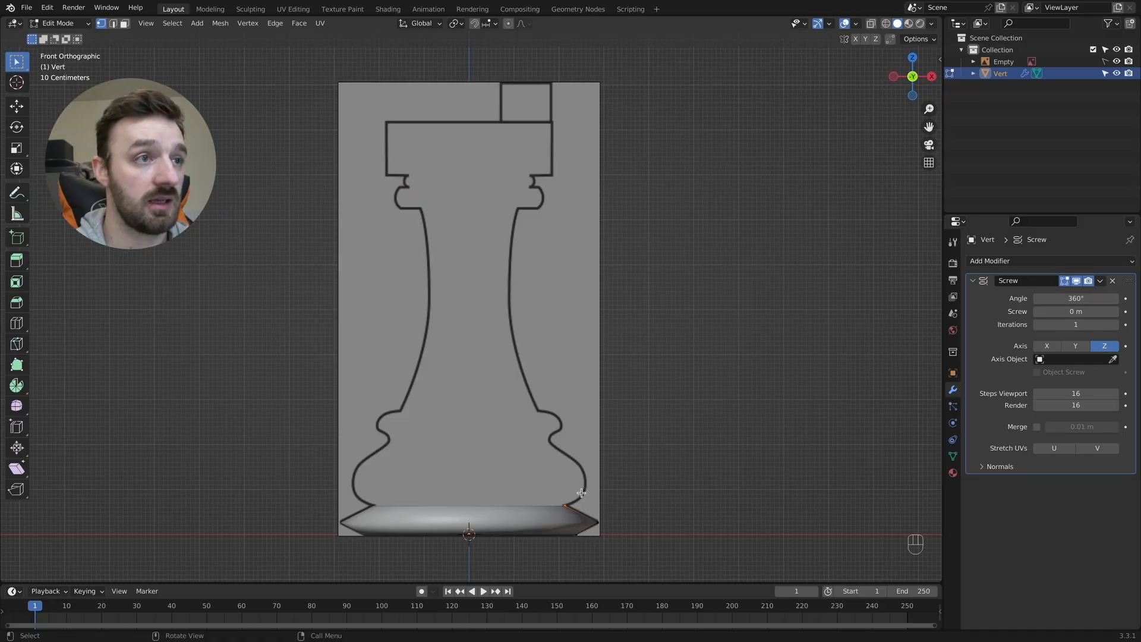
Step: Trace the outer curve of the rook's wide lower bulge with successive vertex extrusions, from the foot notch up to its upper shoulder
{"action": "key", "text": "e"}
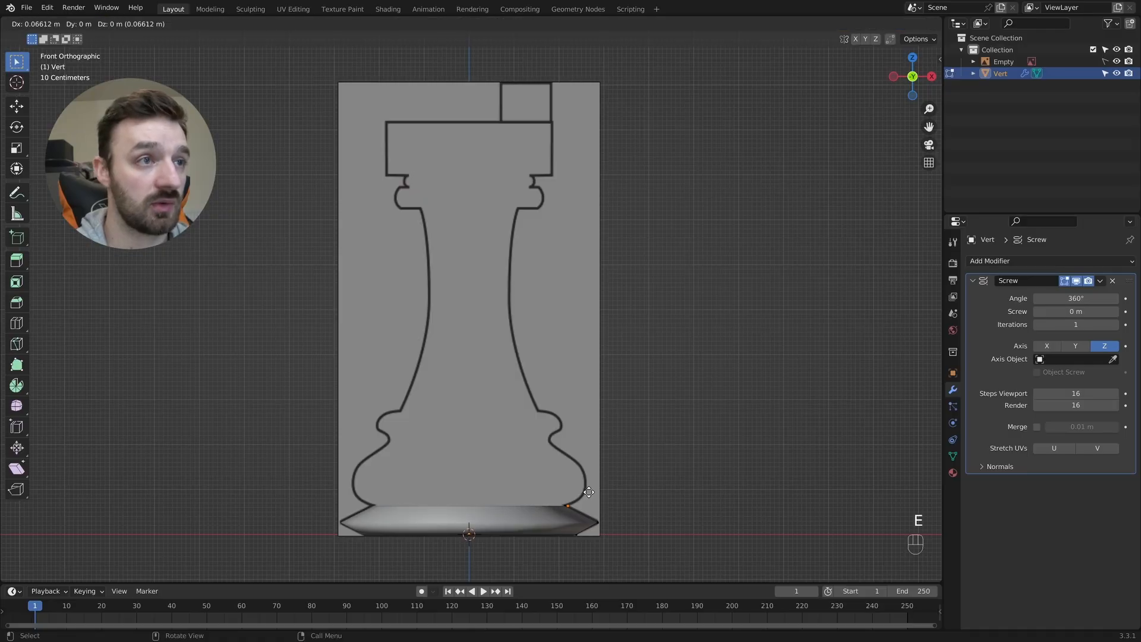
{"action": "left_click", "coordinate": [593, 489]}
{"action": "key", "text": "e"}
{"action": "left_click", "coordinate": [601, 477]}
{"action": "key", "text": "e"}
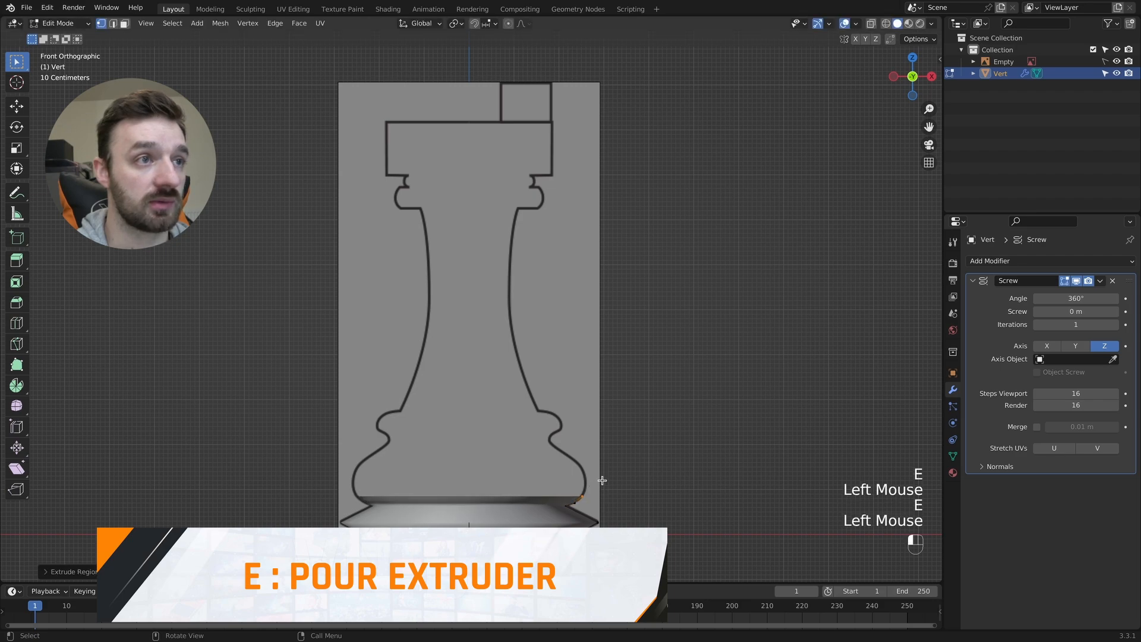
{"action": "left_click", "coordinate": [604, 470]}
{"action": "key", "text": "e"}
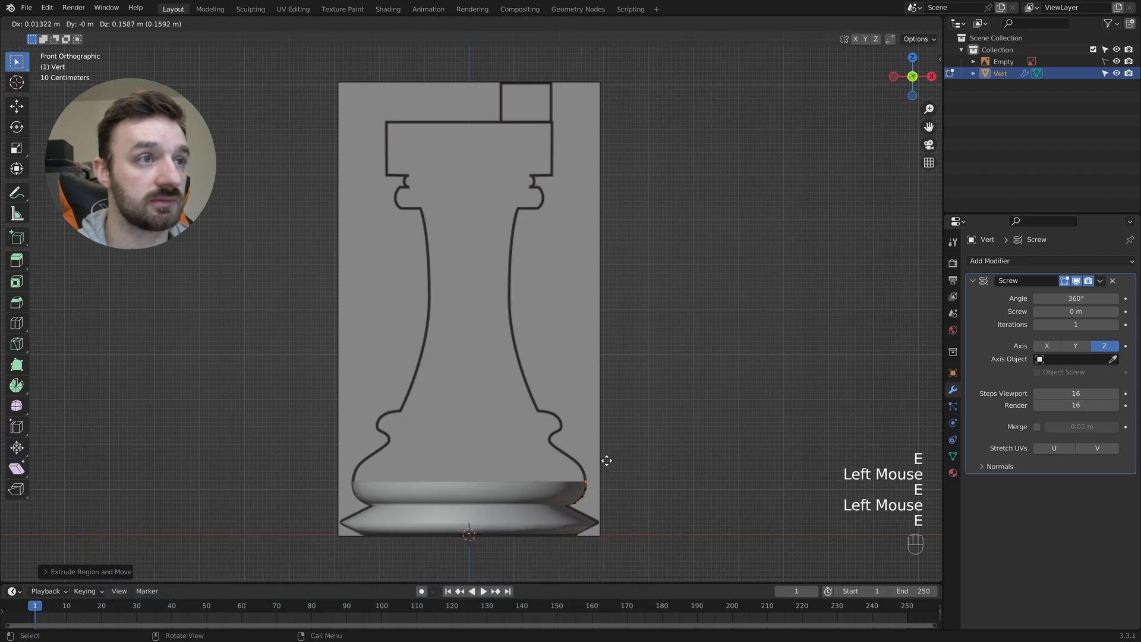
{"action": "left_click", "coordinate": [604, 452]}
{"action": "key", "text": "e"}
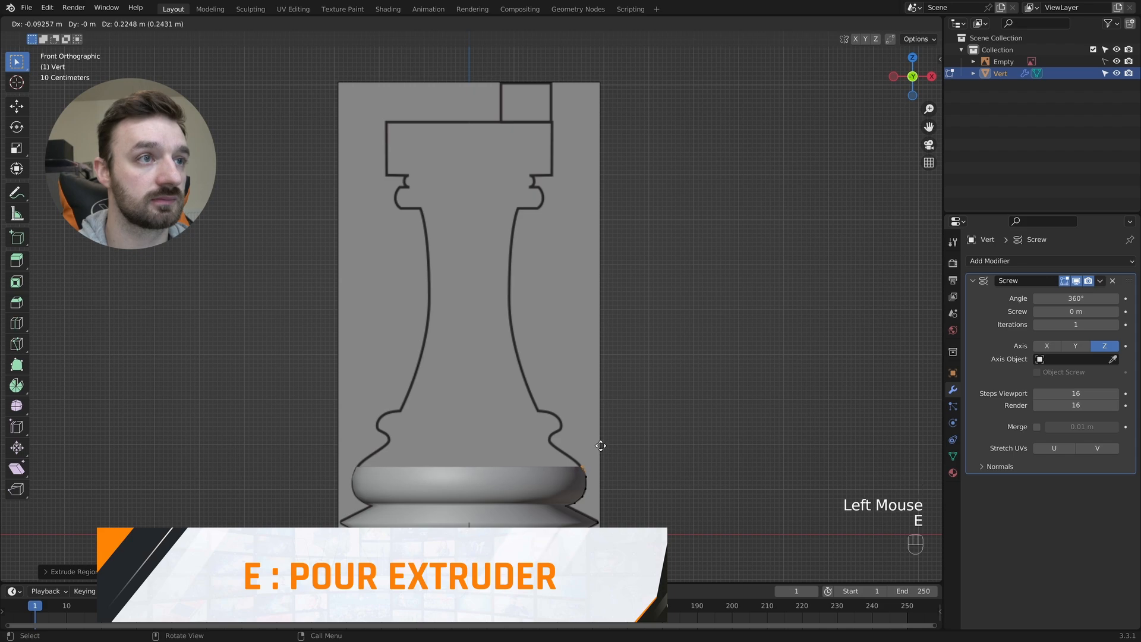
{"action": "left_click", "coordinate": [601, 447]}
Step: Extrude further profile points inward along the bulge's upper slope to the narrow groove below the small collar
{"action": "key", "text": "e"}
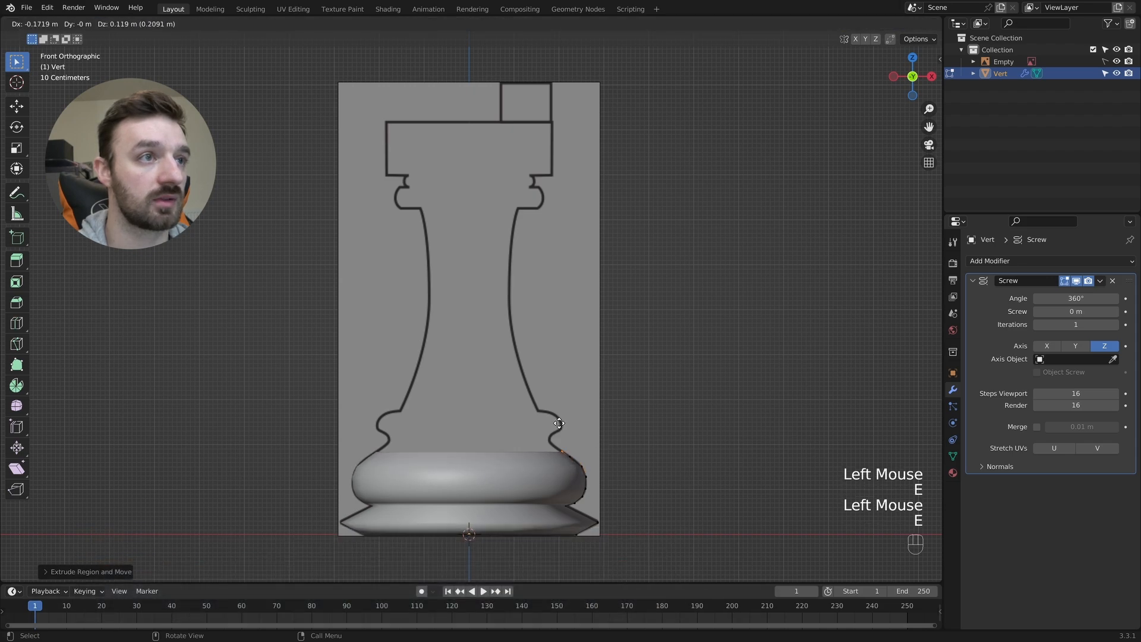
{"action": "left_click", "coordinate": [556, 421]}
{"action": "key", "text": "e"}
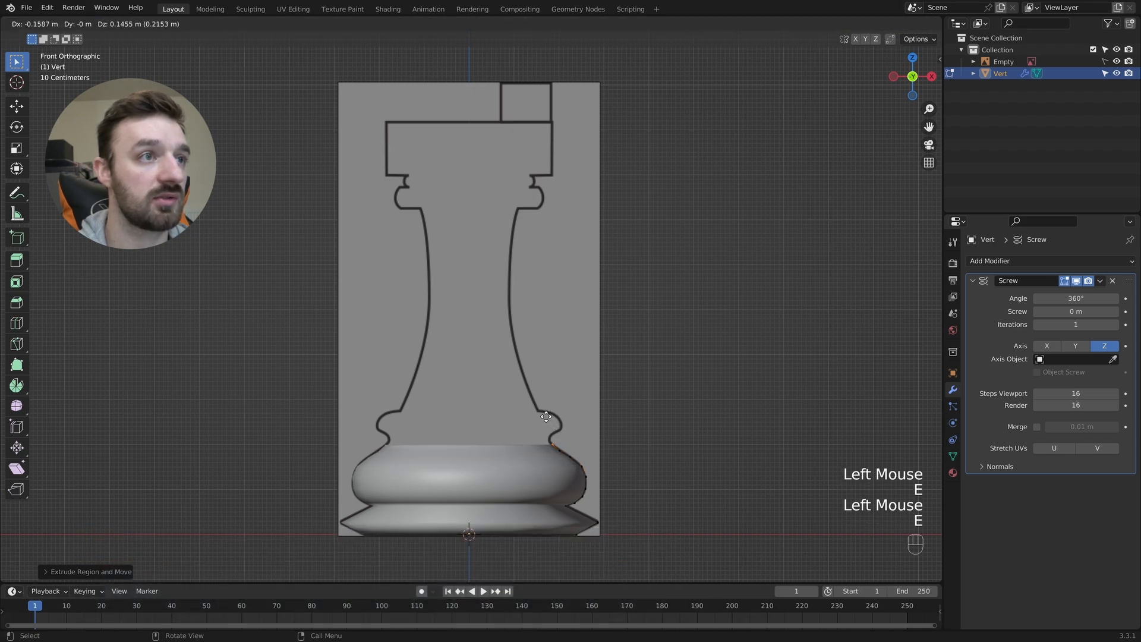
{"action": "left_click", "coordinate": [544, 416]}
{"action": "key", "text": "e"}
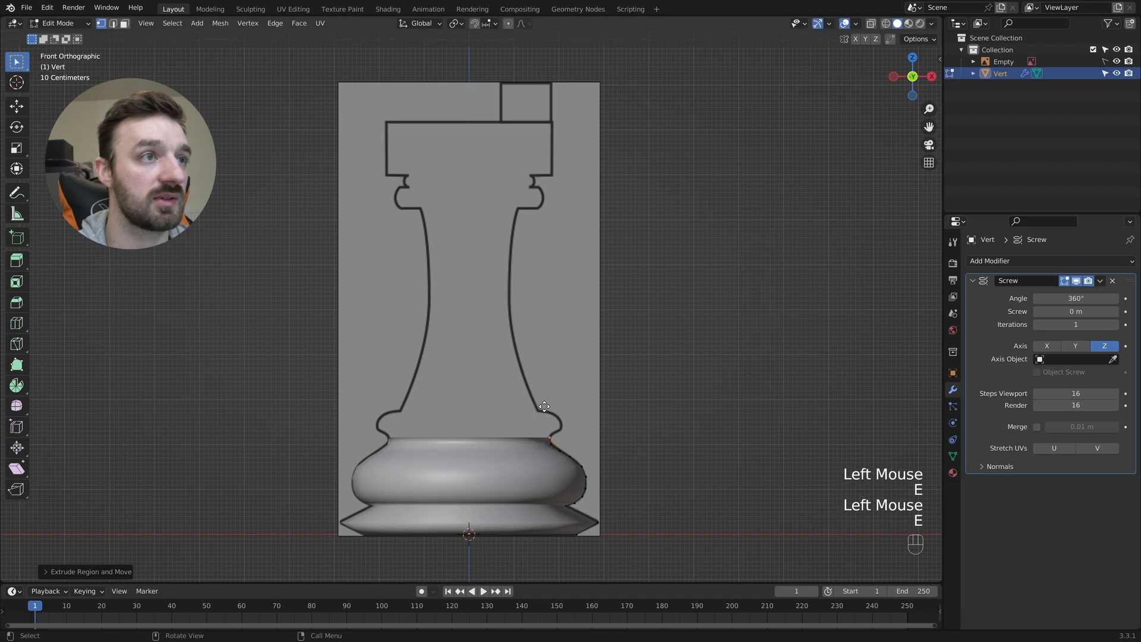
{"action": "left_click", "coordinate": [548, 404]}
Step: Trace the rounded outline of the small collar above the wide bulge with vertex extrusions, ending at the base of the shaft
{"action": "key", "text": "e"}
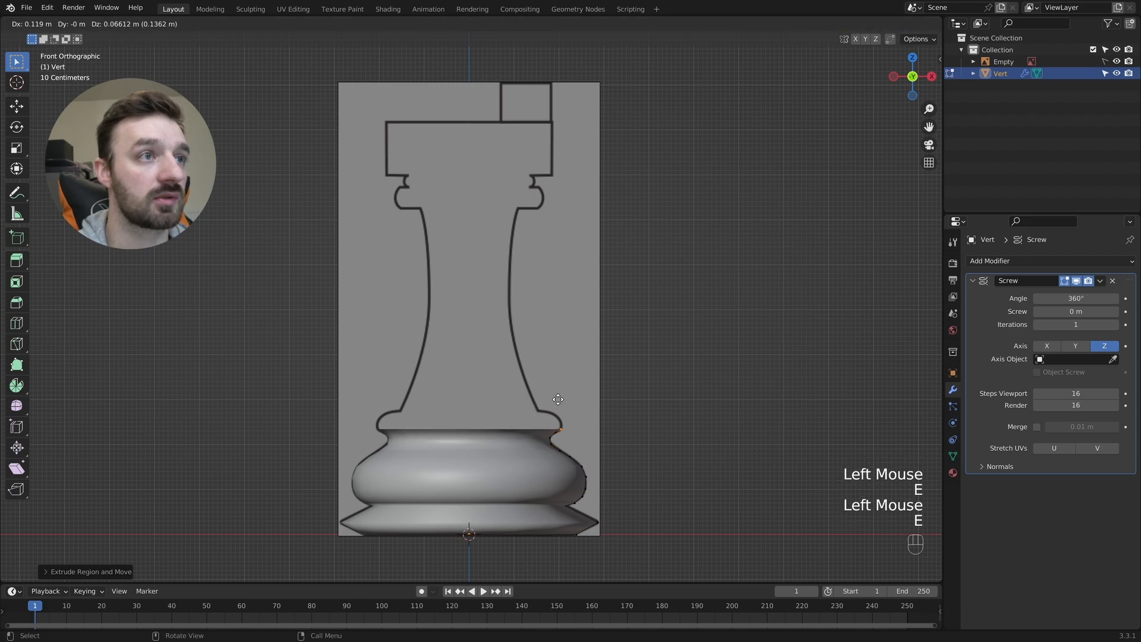
{"action": "left_click", "coordinate": [558, 397]}
{"action": "key", "text": "e"}
{"action": "left_click", "coordinate": [554, 388]}
{"action": "key", "text": "e"}
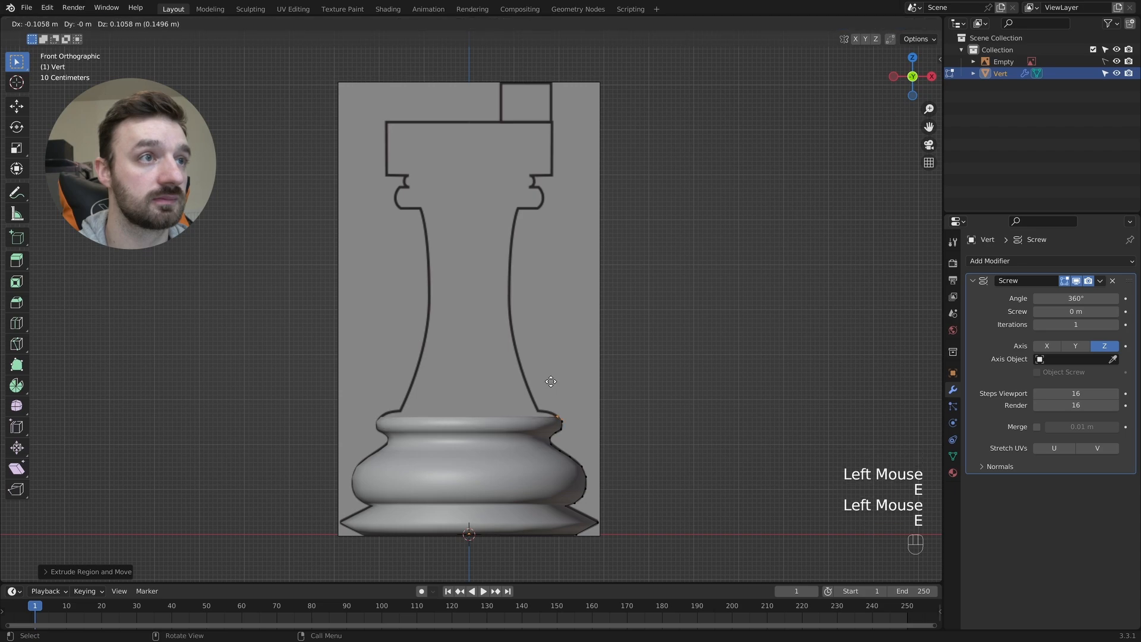
{"action": "left_click", "coordinate": [547, 379]}
{"action": "key", "text": "e"}
{"action": "left_click", "coordinate": [535, 375]}
Step: Extrude profile points along the lower half of the shaft's concave curve, from the small collar to the narrow waist
{"action": "key", "text": "e"}
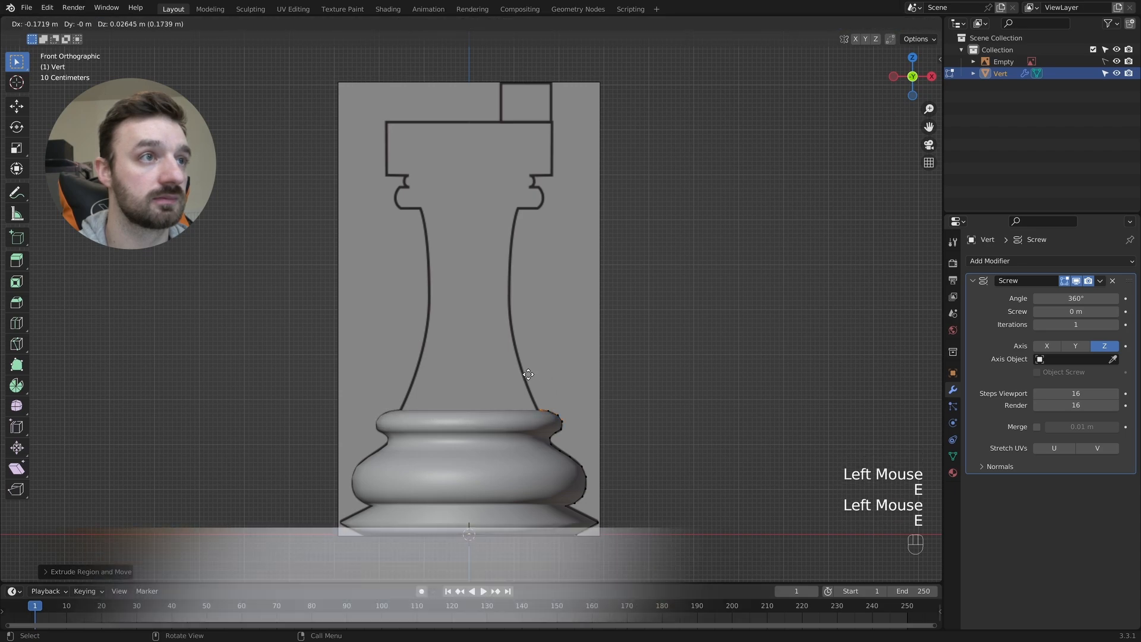
{"action": "left_click", "coordinate": [522, 364]}
{"action": "key", "text": "e"}
{"action": "left_click", "coordinate": [511, 346]}
{"action": "key", "text": "e"}
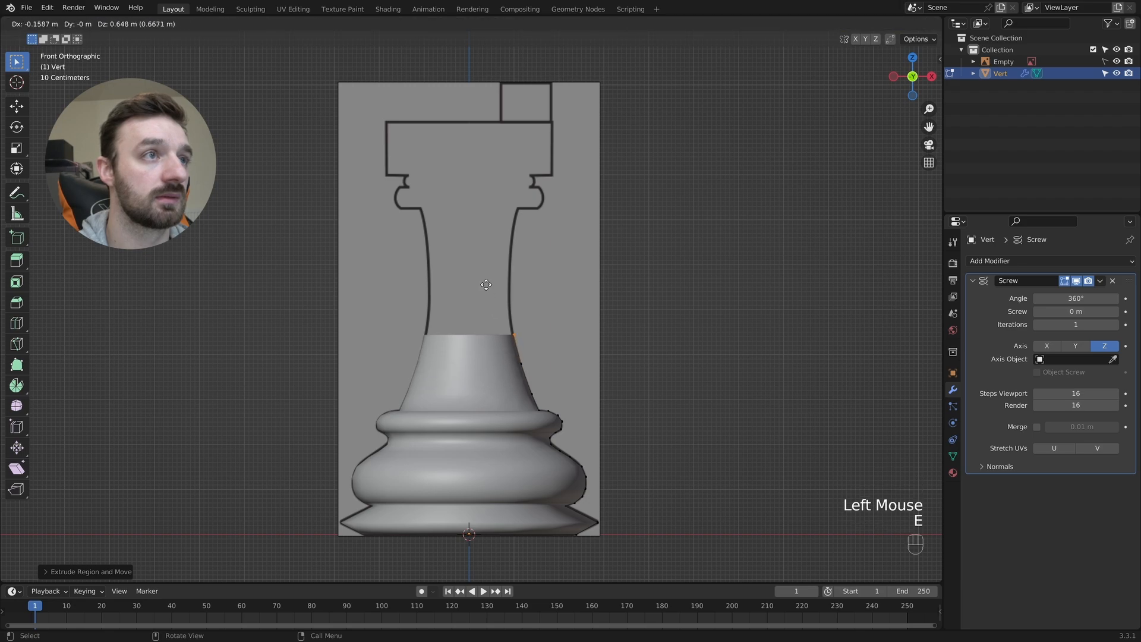
{"action": "left_click", "coordinate": [486, 285]}
{"action": "key", "text": "e"}
{"action": "left_click", "coordinate": [507, 308]}
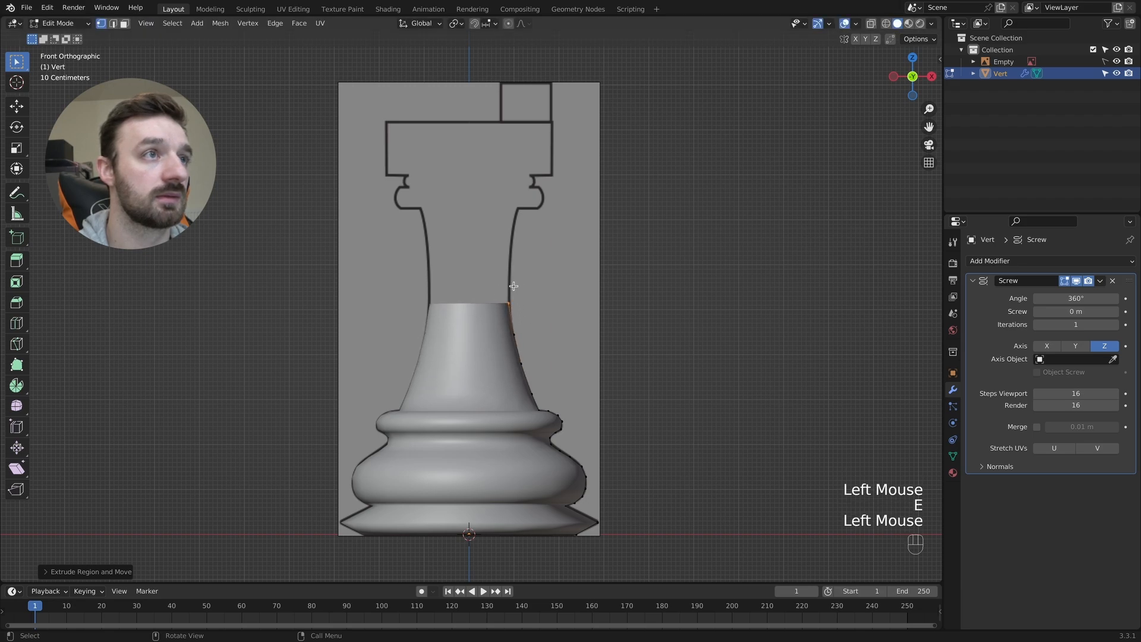
Step: Continue the profile along the upper half of the shaft, ending at the underside of the upper collar
{"action": "key", "text": "e"}
{"action": "left_click", "coordinate": [515, 245]}
{"action": "key", "text": "e"}
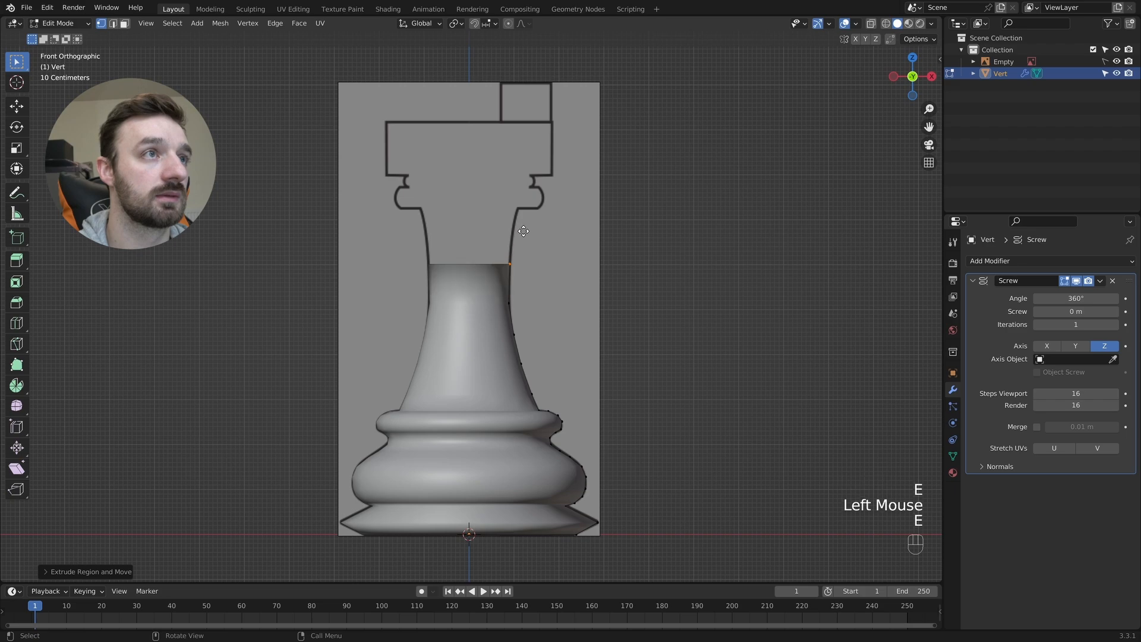
{"action": "left_click", "coordinate": [526, 190]}
Step: In front view, extrude about 0.44 m outward along X under the upper collar, and trace its rounded edge to the top
{"action": "middle_click_drag", "start_coordinate": [526, 190], "coordinate": [527, 189]}
{"action": "key", "text": "KP_1"}
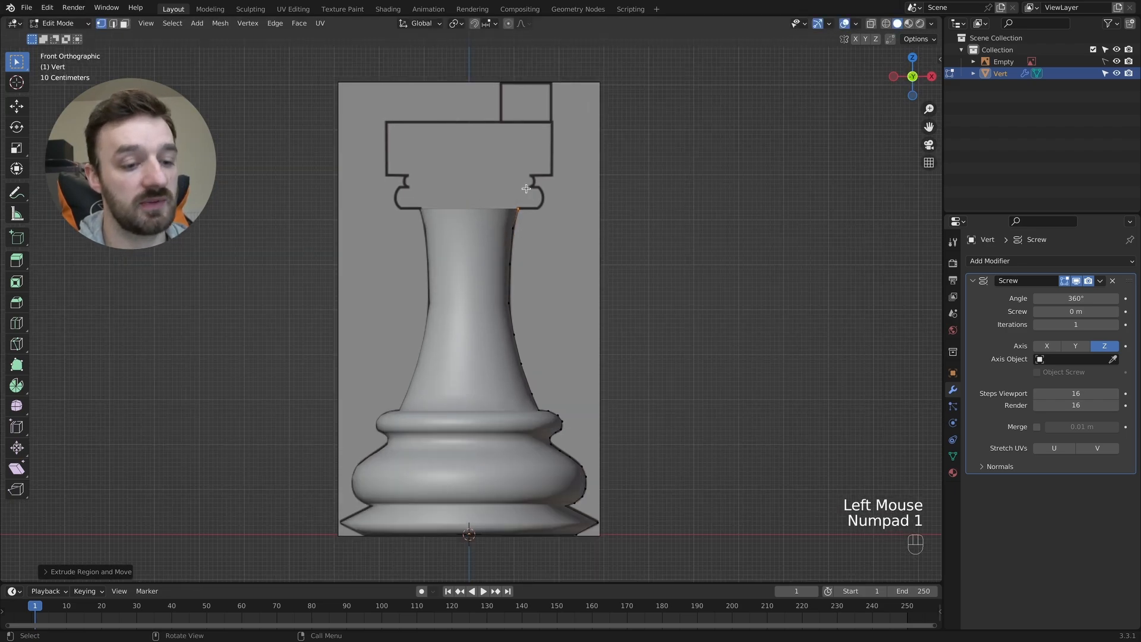
{"action": "key", "text": "e"}
{"action": "key", "text": "x"}
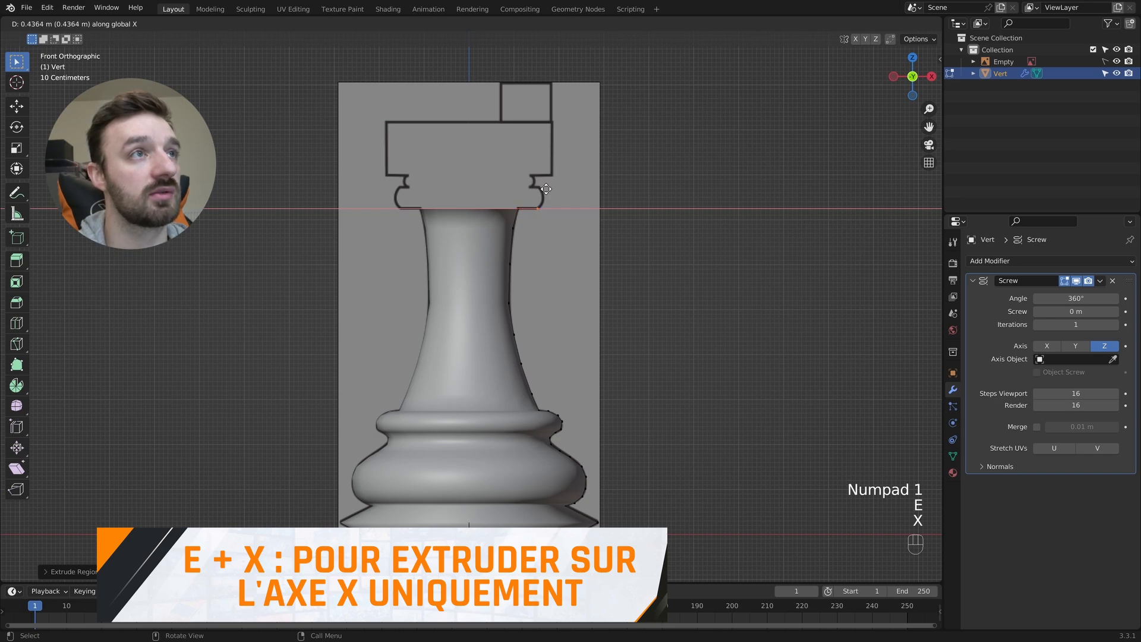
{"action": "left_click", "coordinate": [547, 189]}
{"action": "key", "text": "e"}
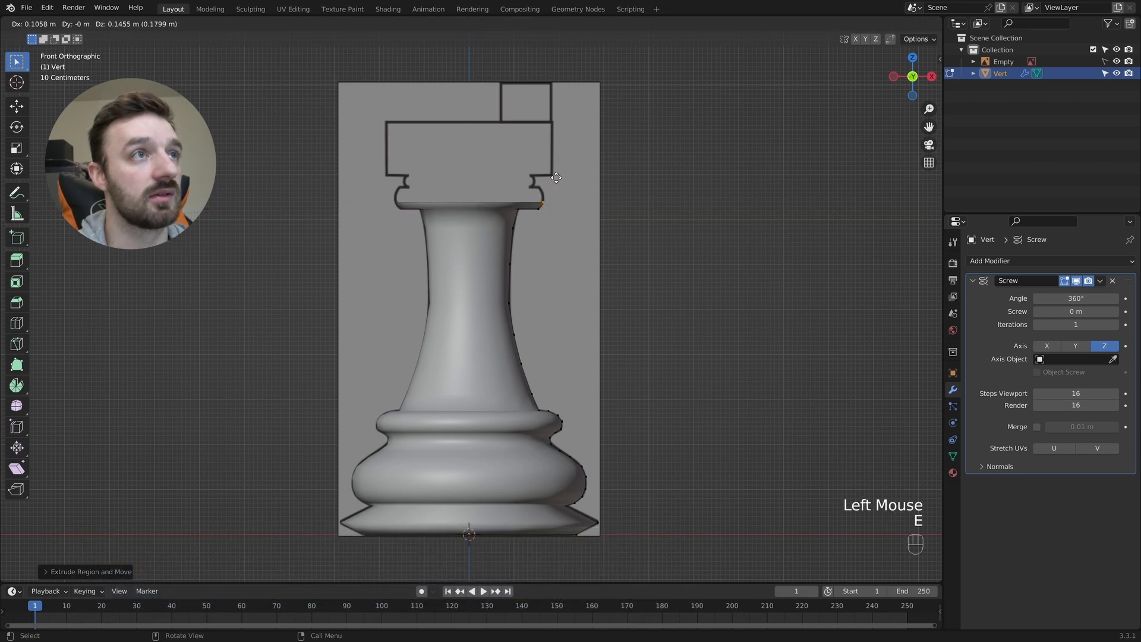
{"action": "left_click", "coordinate": [554, 177]}
{"action": "key", "text": "e"}
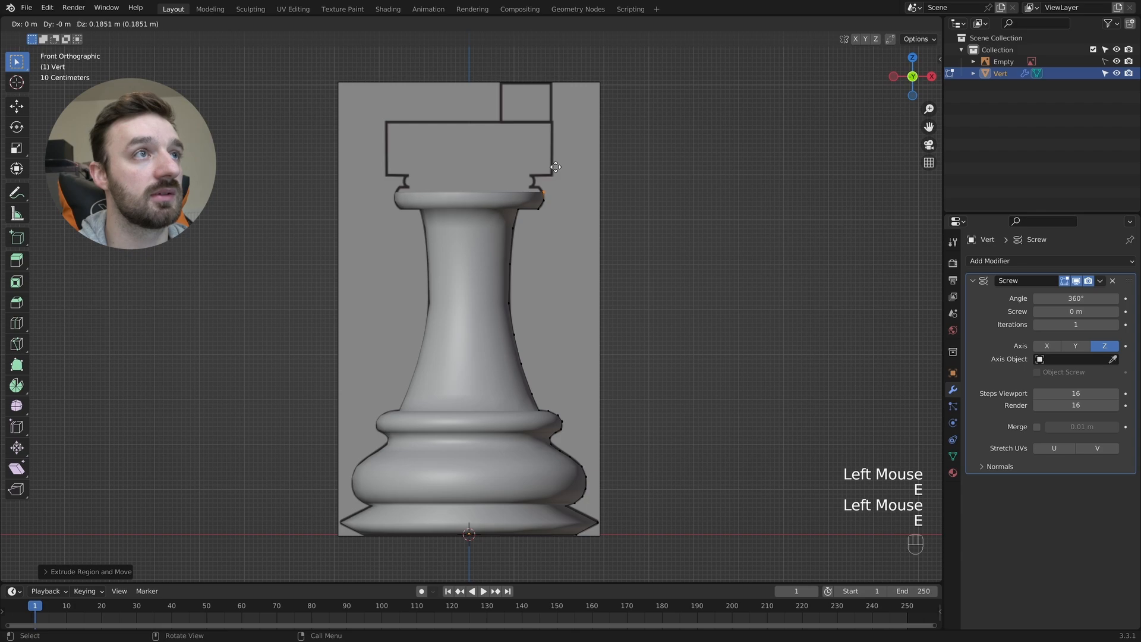
{"action": "left_click", "coordinate": [555, 167]}
{"action": "key", "text": "e"}
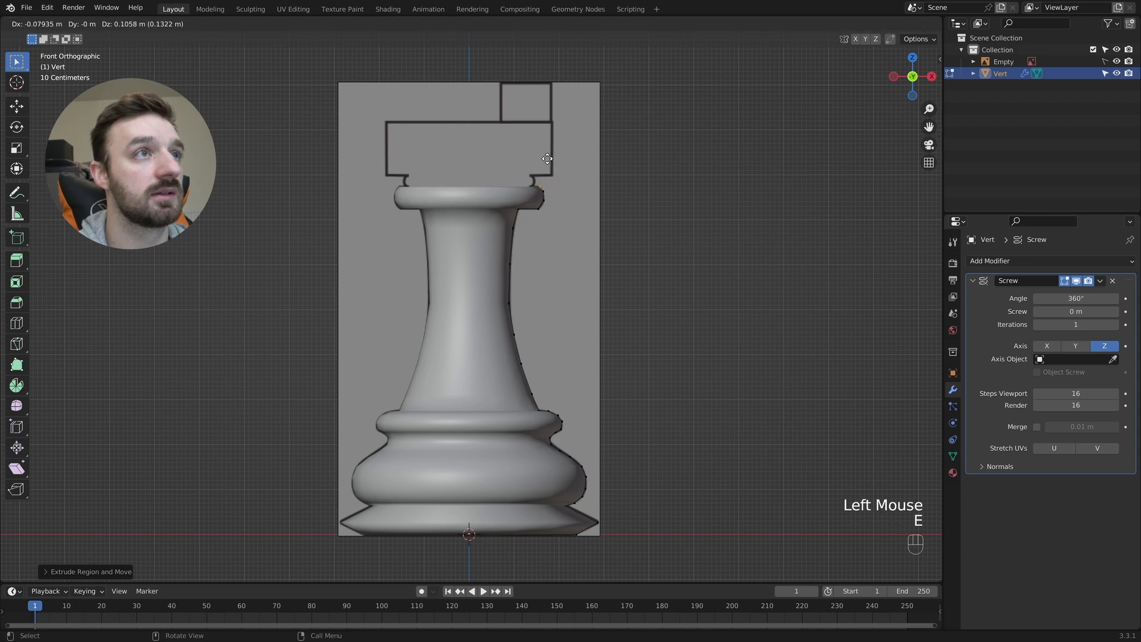
{"action": "left_click", "coordinate": [547, 158]}
Step: Extrude about 0.19 m inward along X over the upper collar, and trace the narrow ring up to the head's underside
{"action": "key", "text": "e"}
{"action": "key", "text": "x"}
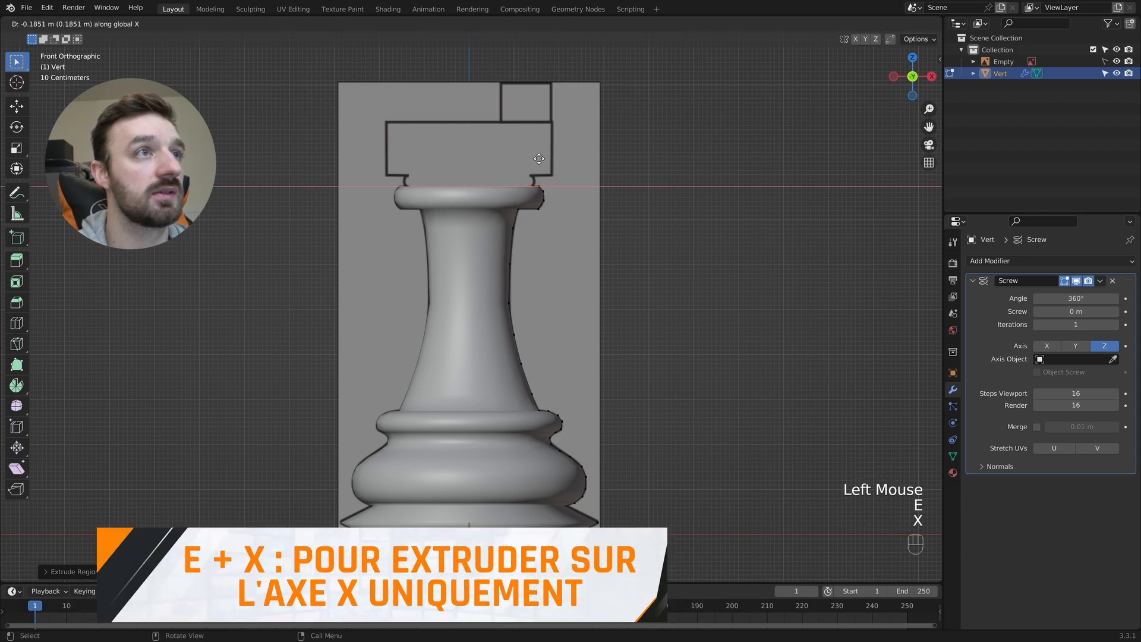
{"action": "left_click", "coordinate": [539, 158]}
{"action": "key", "text": "e"}
{"action": "left_click", "coordinate": [546, 153]}
{"action": "key", "text": "e"}
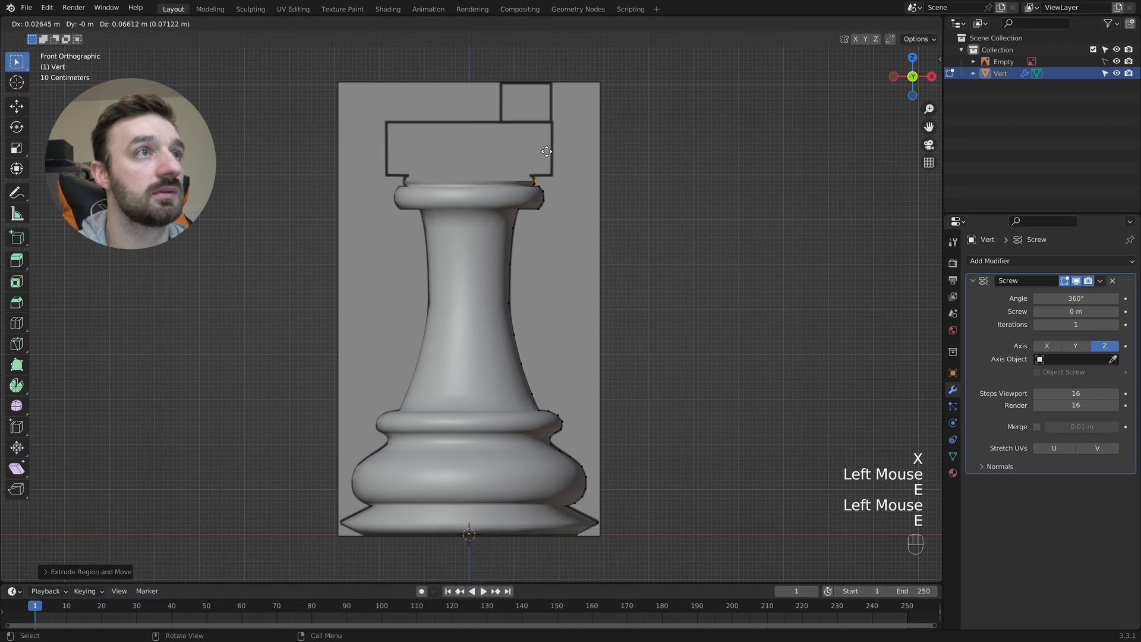
{"action": "left_click", "coordinate": [543, 142]}
{"action": "key", "text": "e"}
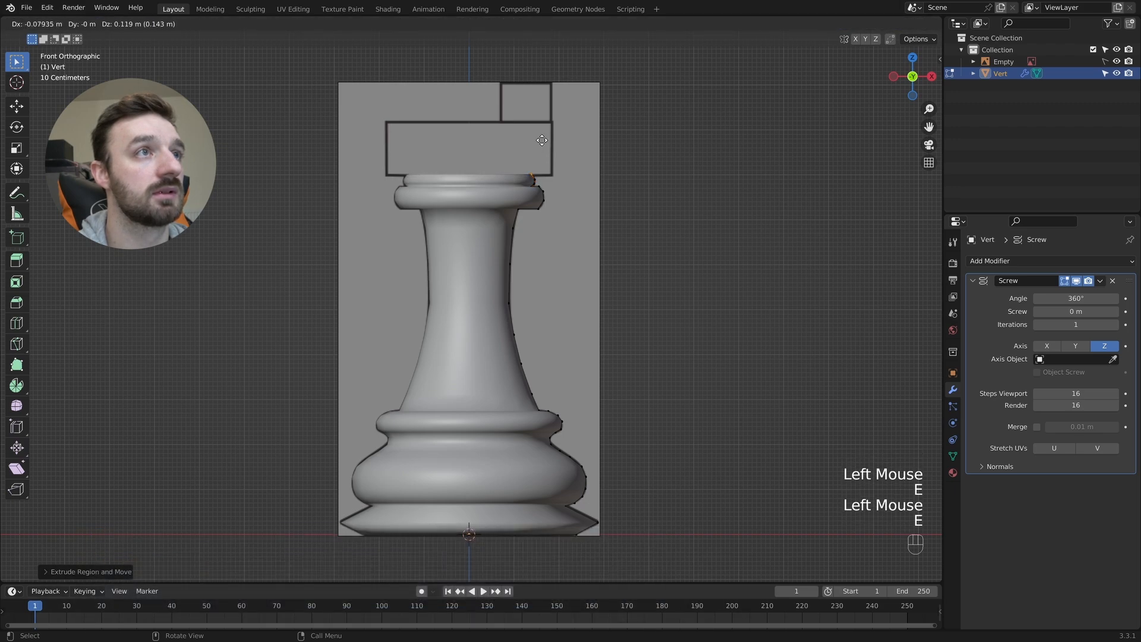
{"action": "left_click", "coordinate": [542, 140]}
Step: Extrude about 0.42 m outward along X under the head, and up along Z to the head's upper outer corner
{"action": "key", "text": "e"}
{"action": "key", "text": "x"}
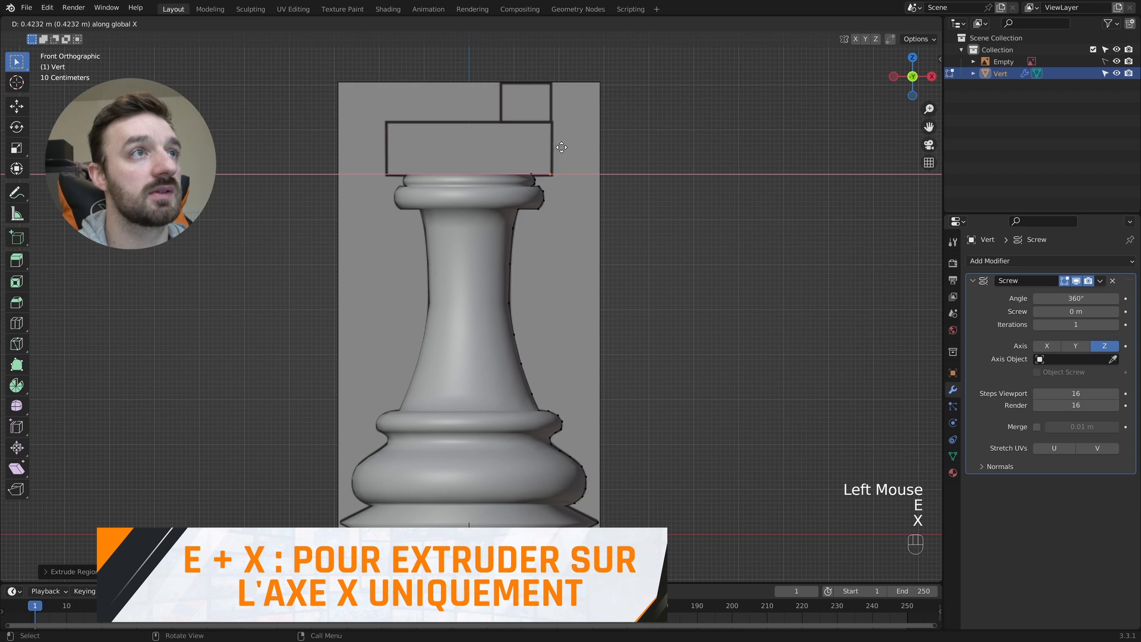
{"action": "left_click", "coordinate": [562, 148]}
{"action": "key", "text": "e"}
{"action": "key", "text": "z"}
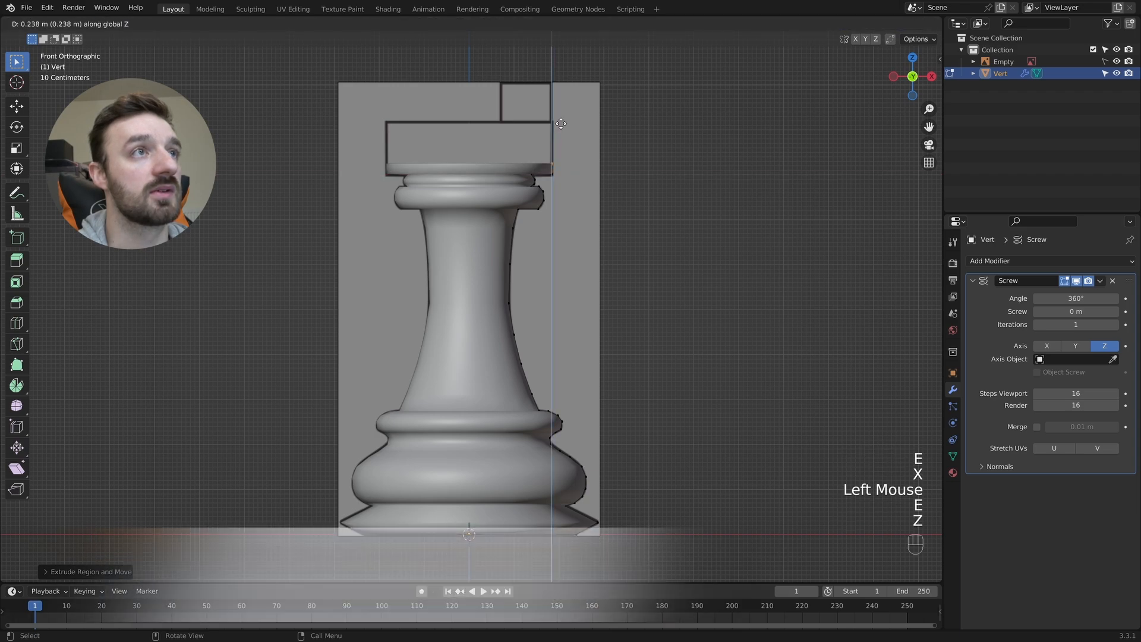
{"action": "left_click", "coordinate": [561, 94]}
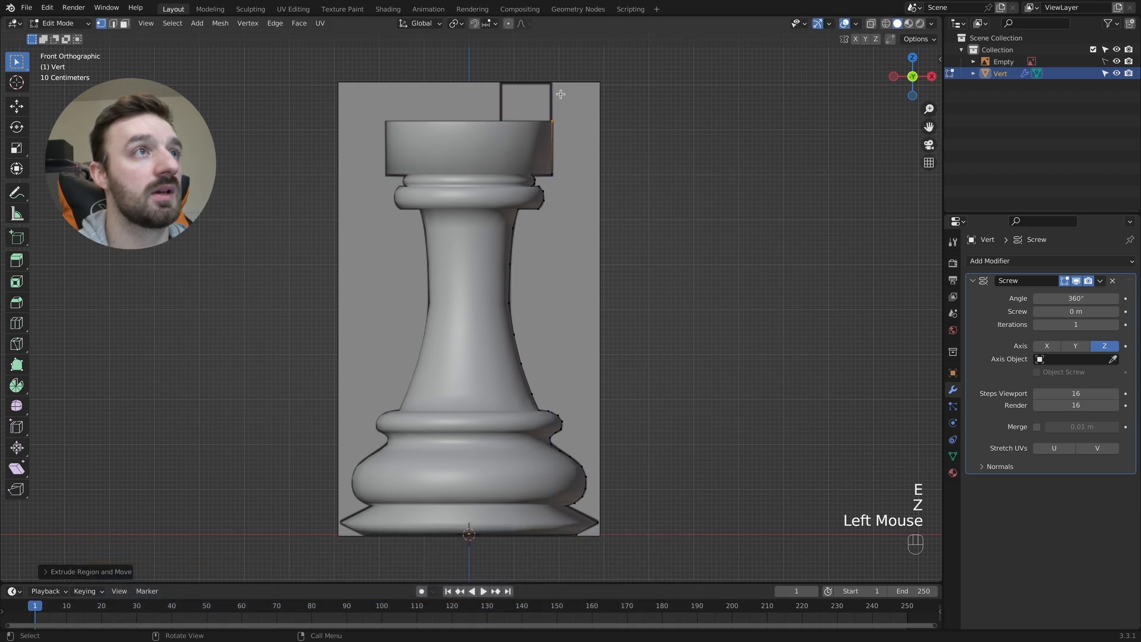
Step: Extrude the profile inward along X across the head's top by about 1.11 m, and again by about 0.53 m
{"action": "key", "text": "e"}
{"action": "key", "text": "x"}
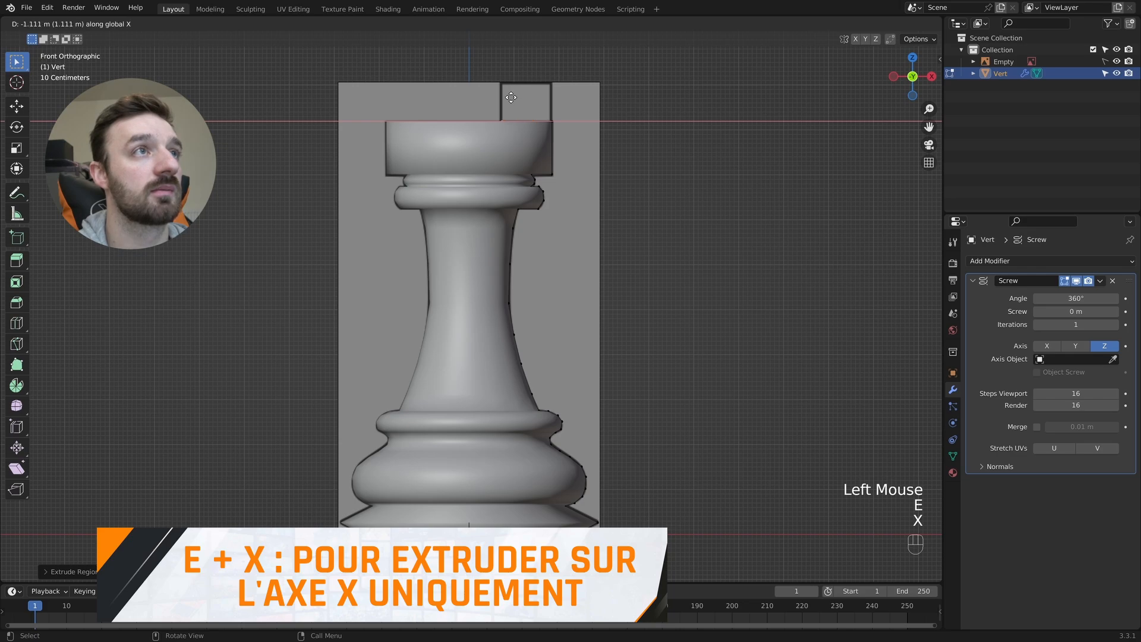
{"action": "left_click", "coordinate": [511, 97]}
{"action": "middle_click_drag", "start_coordinate": [511, 97], "coordinate": [523, 113]}
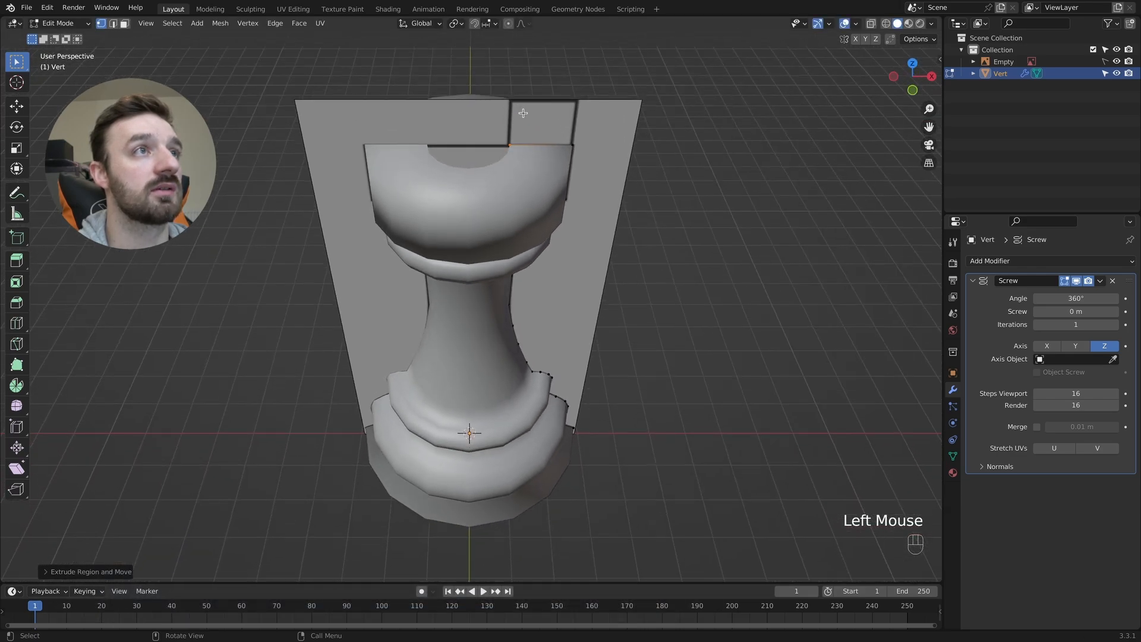
{"action": "key", "text": "e"}
{"action": "key", "text": "x"}
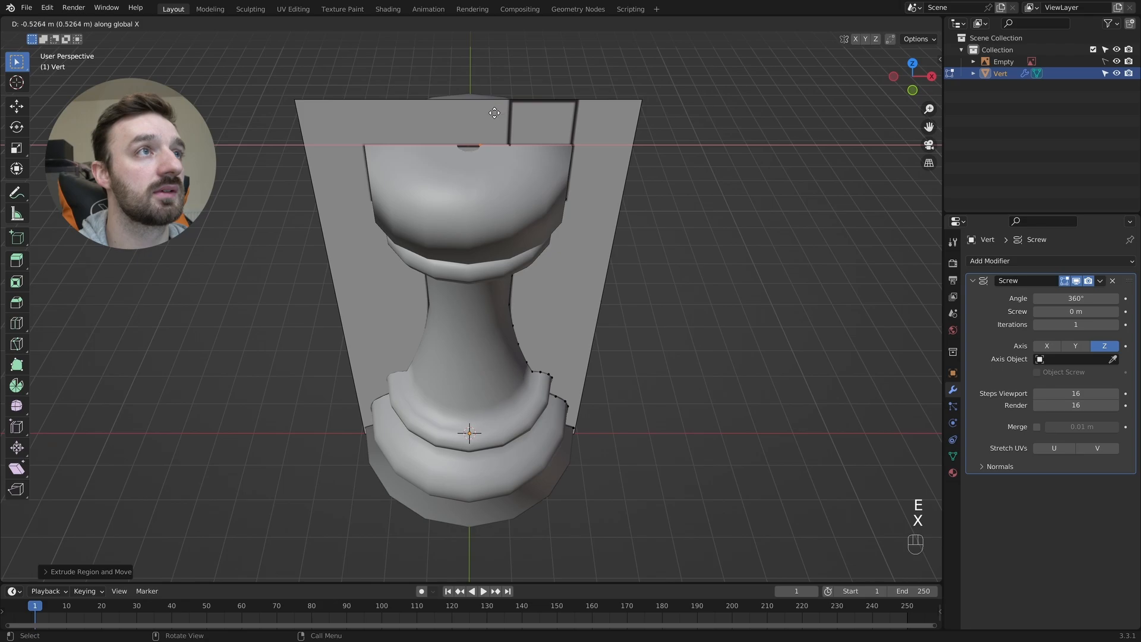
{"action": "left_click", "coordinate": [494, 112]}
Step: Enable Merge at 0.01 m in the Screw modifier, and hide the Empty reference image
{"action": "left_click", "coordinate": [1036, 427]}
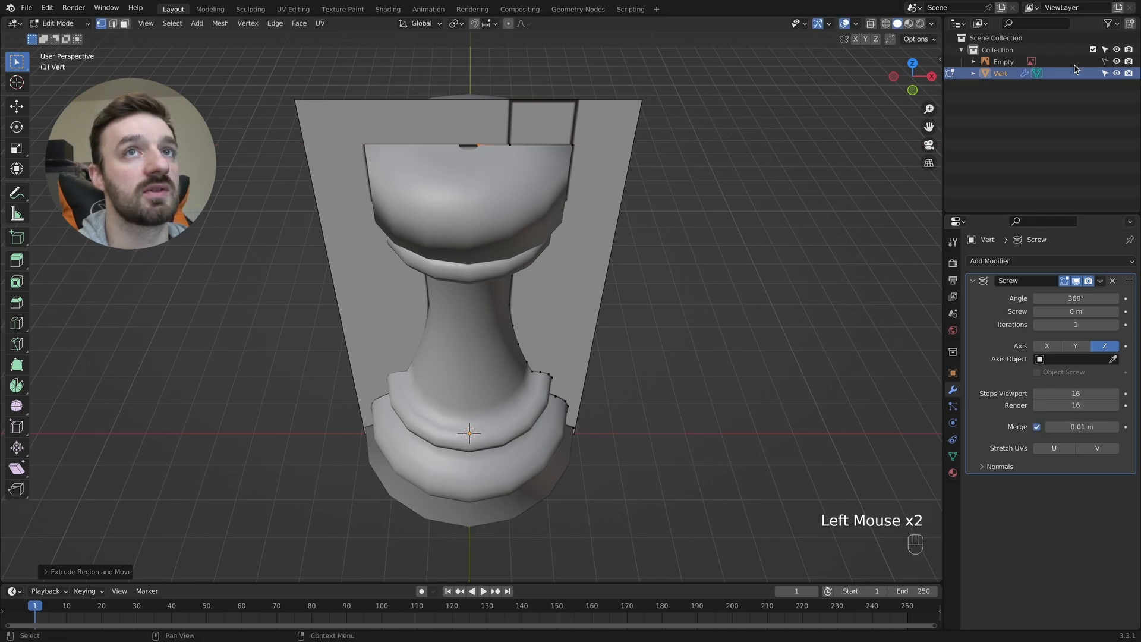
{"action": "left_click", "coordinate": [1117, 62]}
Step: Extrude two more short segments inward along X to the rotation axis, closing the hole in the head's top
{"action": "middle_click_drag", "start_coordinate": [497, 146], "coordinate": [493, 229], "text": "shift"}
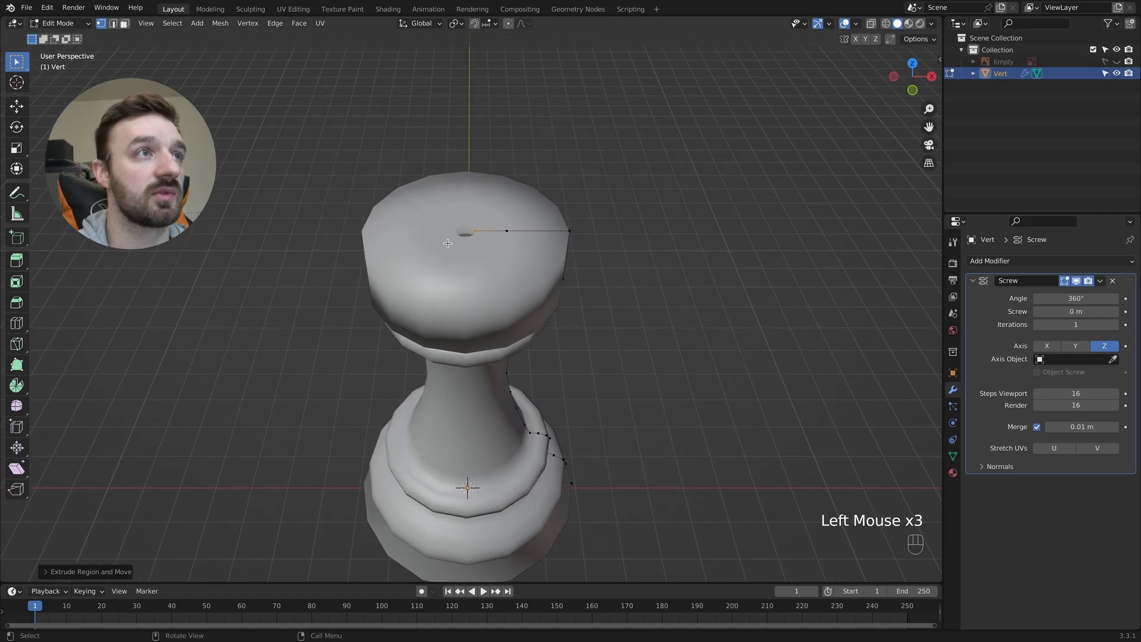
{"action": "scroll", "coordinate": [455, 244], "scroll_direction": "up", "scroll_amount": 4, "text": "super"}
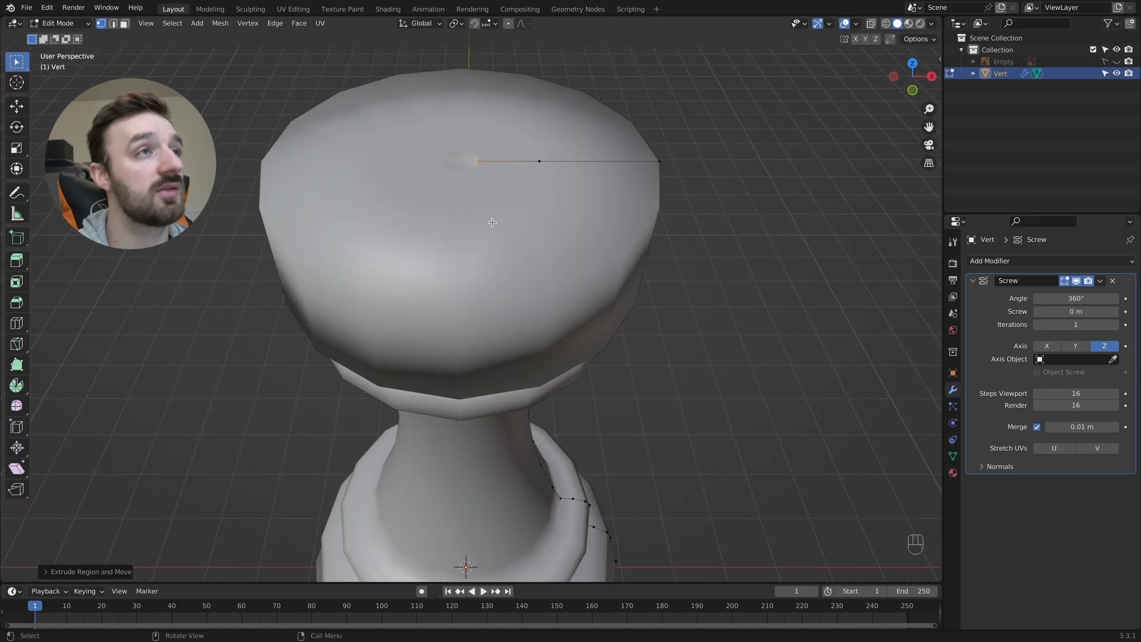
{"action": "key", "text": "e"}
{"action": "key", "text": "x"}
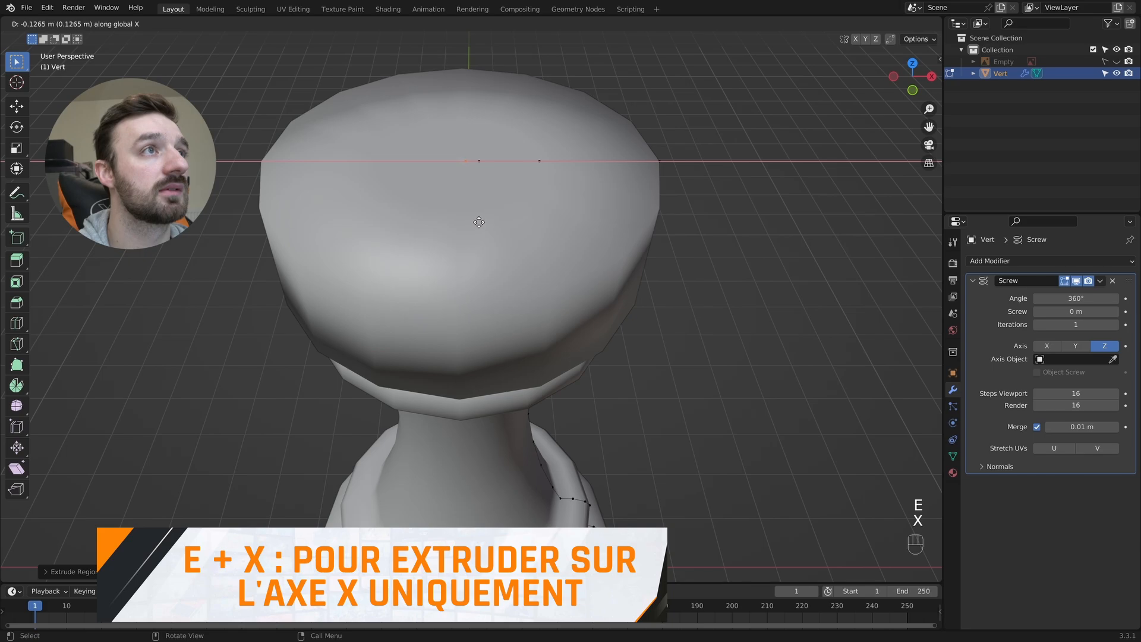
{"action": "left_click", "coordinate": [479, 222]}
{"action": "scroll", "coordinate": [460, 256], "scroll_direction": "up", "scroll_amount": 6, "text": "super"}
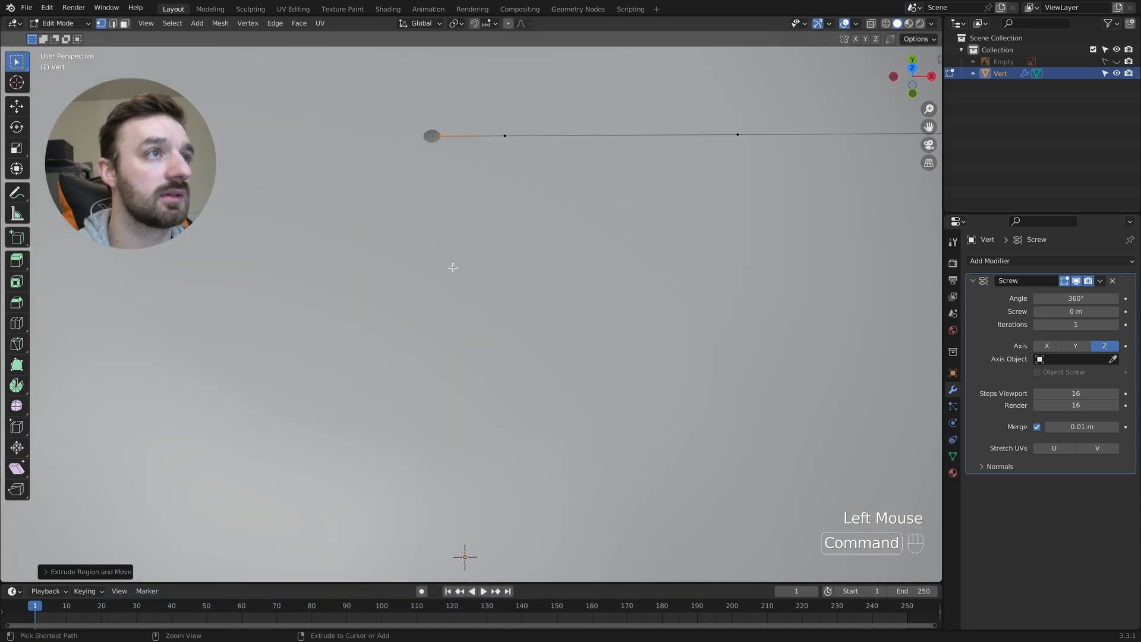
{"action": "scroll", "coordinate": [453, 268], "scroll_direction": "down", "scroll_amount": 4, "text": "super"}
{"action": "scroll", "coordinate": [451, 265], "scroll_direction": "up", "scroll_amount": 4, "text": "super"}
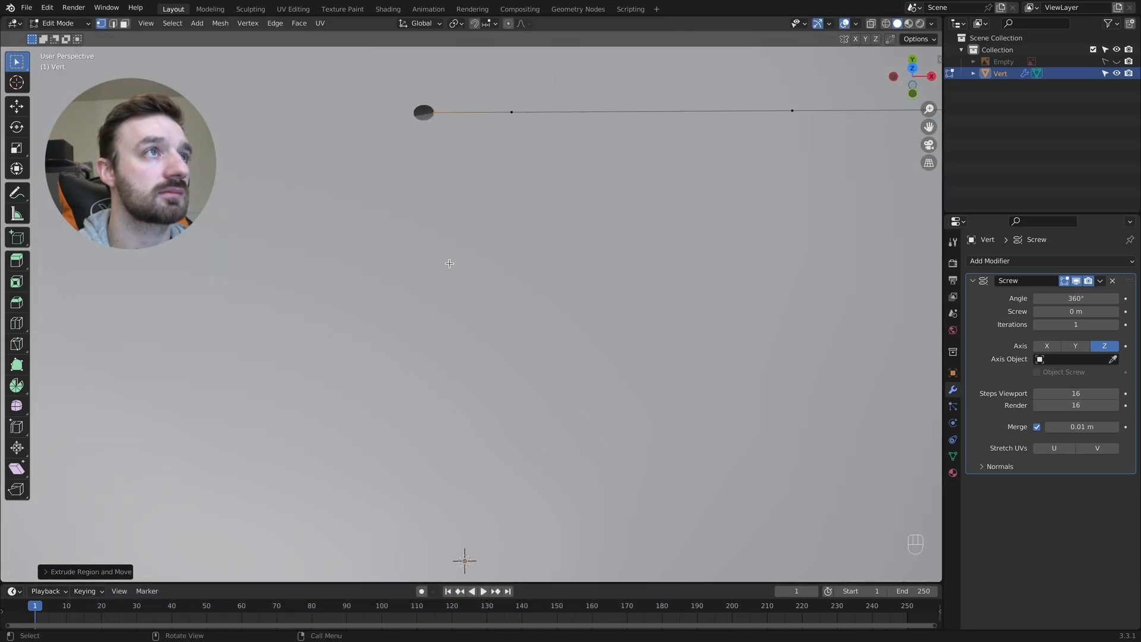
{"action": "key", "text": "e"}
{"action": "key", "text": "x"}
{"action": "left_click", "coordinate": [470, 245]}
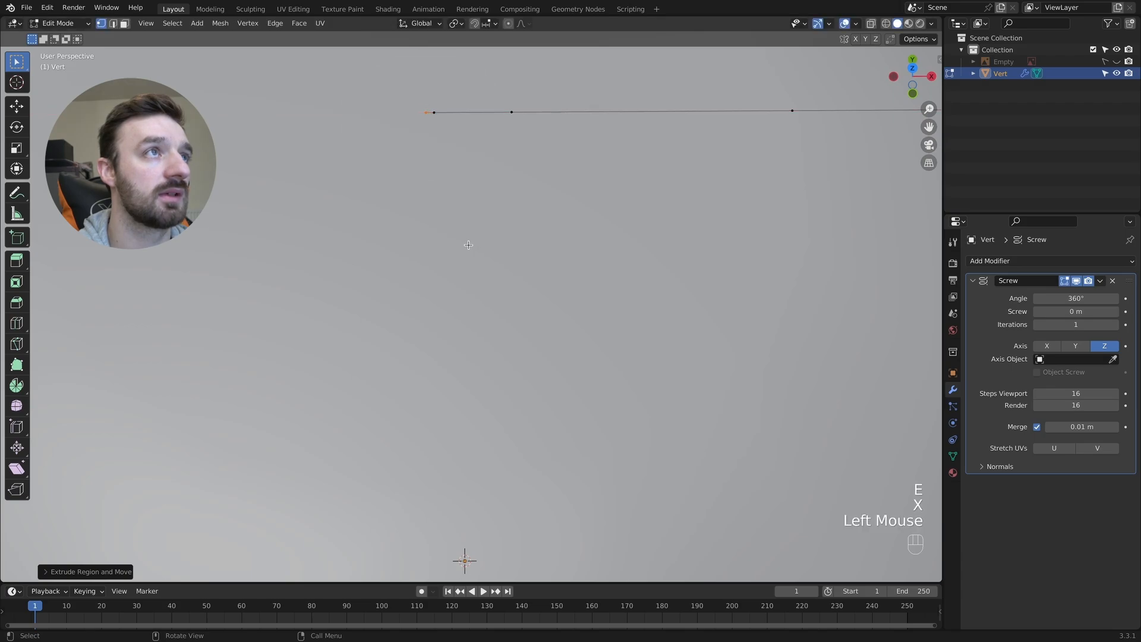
Step: In Object Mode, add a level 2 Subdivision modifier to the rook and shade it smooth
{"action": "scroll", "coordinate": [467, 246], "scroll_direction": "down", "scroll_amount": 5, "text": "super"}
{"action": "key", "text": "Tab"}
{"action": "scroll", "coordinate": [466, 248], "scroll_direction": "down", "scroll_amount": 10}
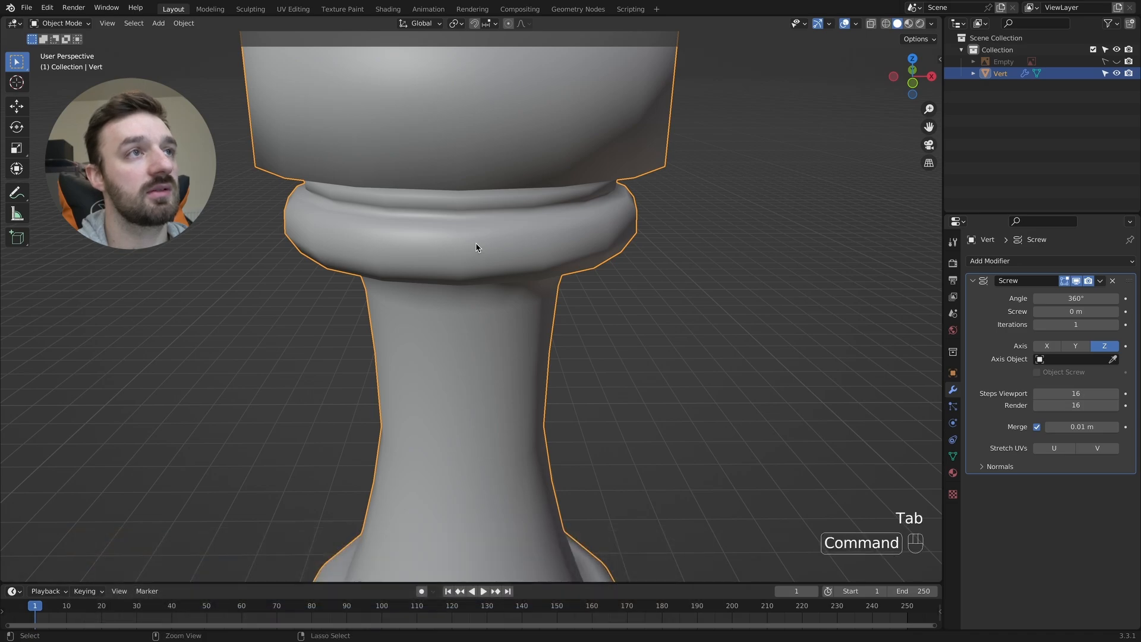
{"action": "key", "text": "ctrl+2"}
{"action": "scroll", "coordinate": [473, 240], "scroll_direction": "down", "scroll_amount": 2}
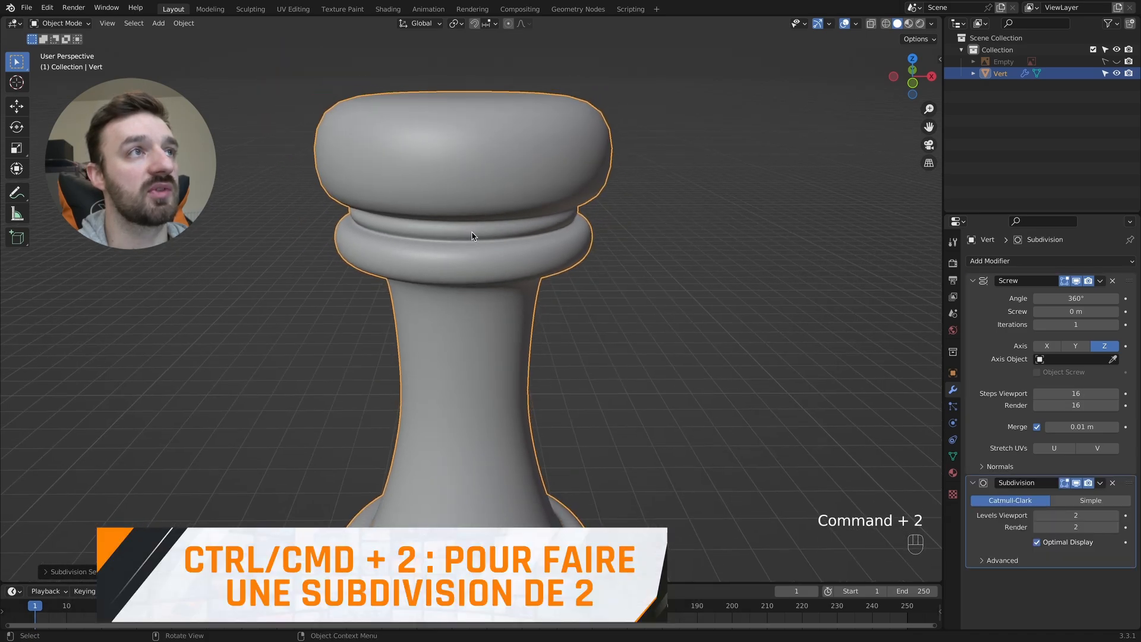
{"action": "right_click", "coordinate": [465, 169]}
{"action": "left_click", "coordinate": [462, 166]}
Step: Show the Empty reference image in front view to compare the smoothed head with its outline, and hide it again
{"action": "scroll", "coordinate": [505, 178], "scroll_direction": "down", "scroll_amount": 2}
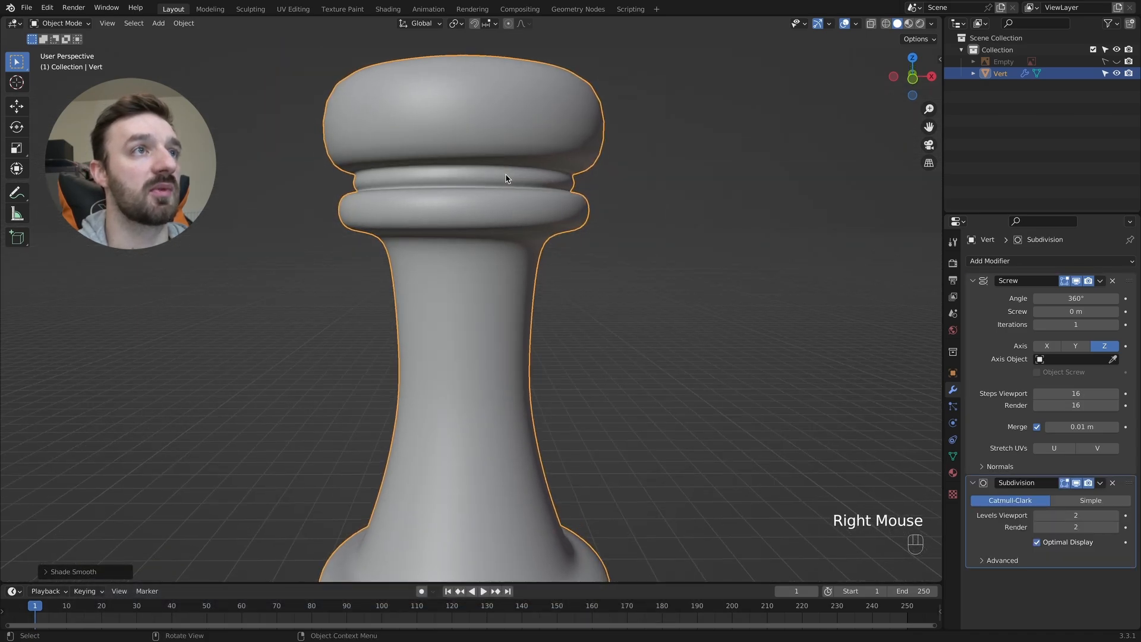
{"action": "scroll", "coordinate": [538, 179], "scroll_direction": "up", "scroll_amount": 3}
{"action": "key", "text": "KP_1"}
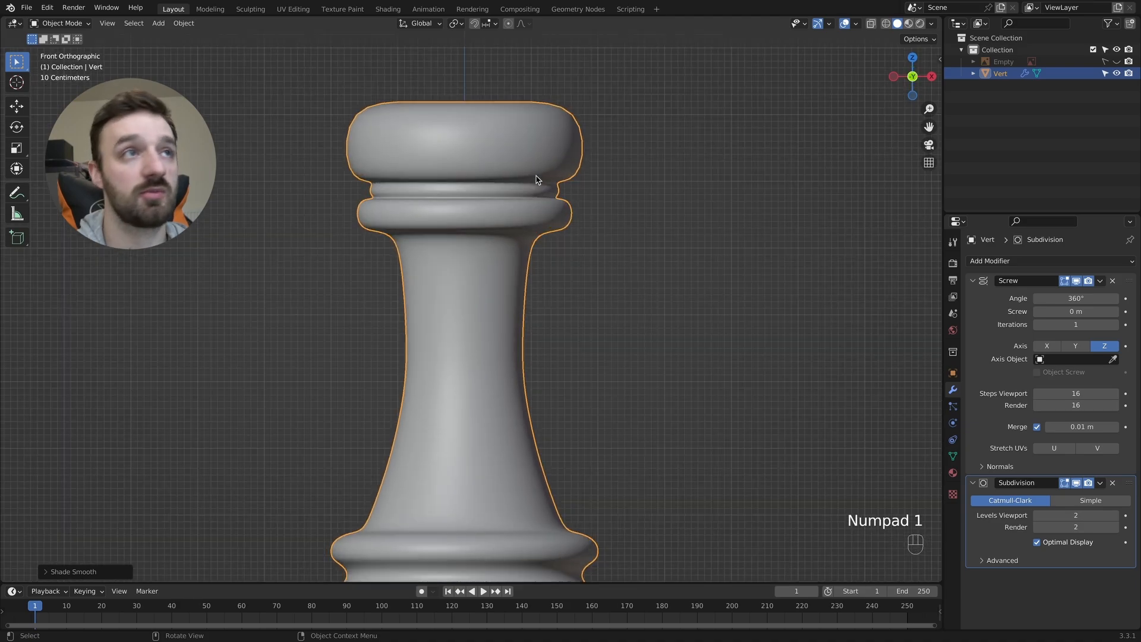
{"action": "left_click", "coordinate": [1117, 61]}
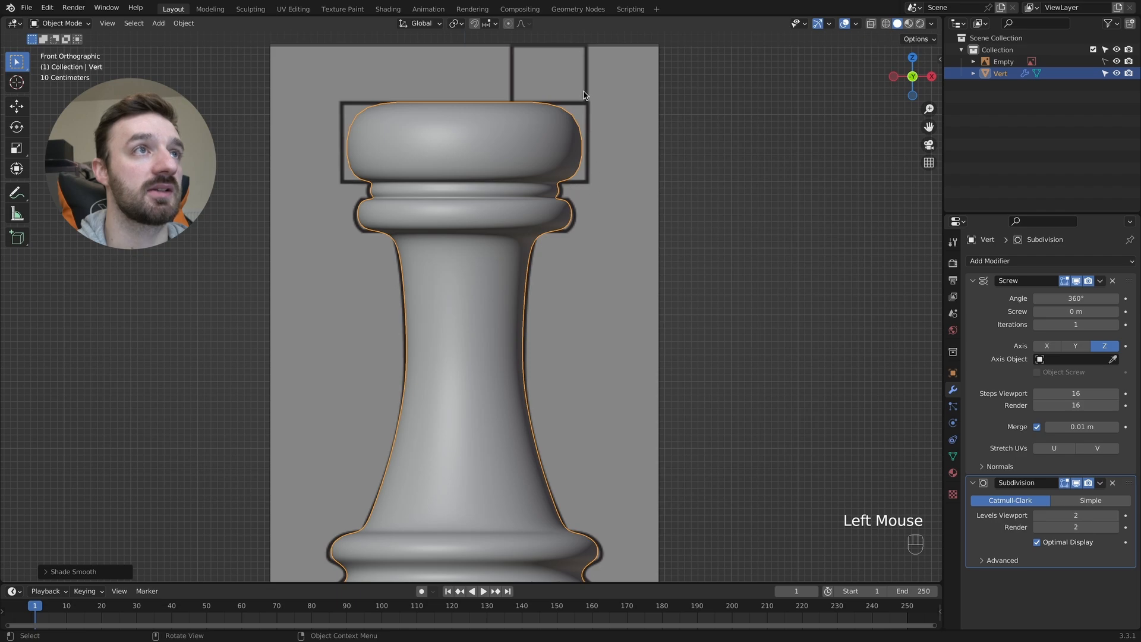
{"action": "left_click", "coordinate": [1117, 62]}
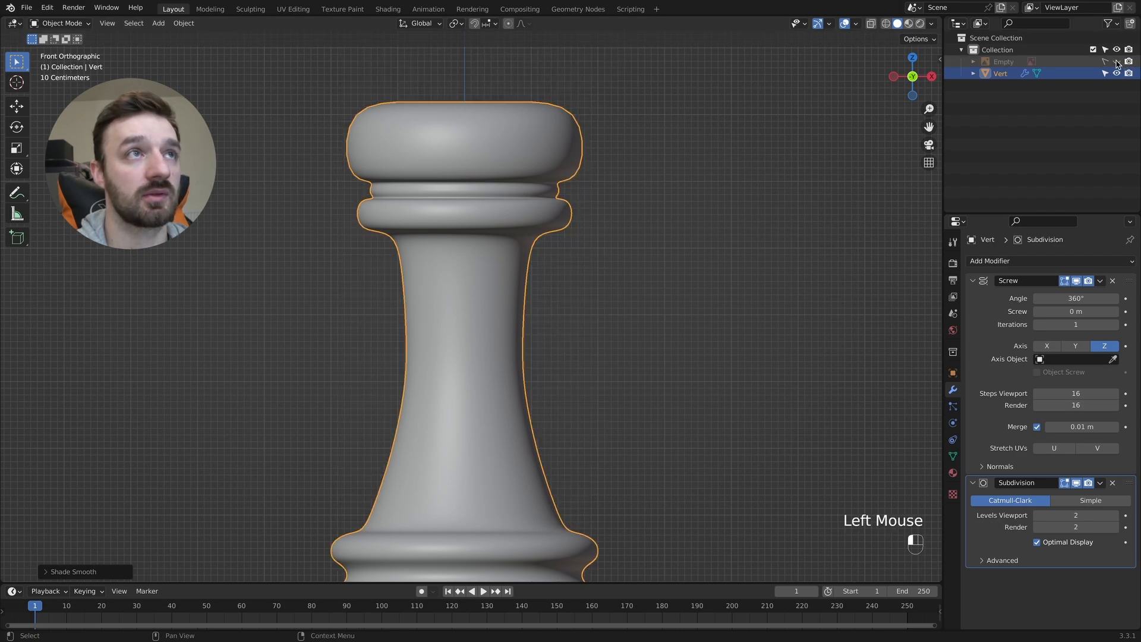
Step: In Edit Mode, select the head's two outer corner vertices in the profile and bevel them with Affect set to Vertices
{"action": "key", "text": "Tab"}
{"action": "scroll", "coordinate": [592, 113], "scroll_direction": "up", "scroll_amount": 2, "text": "shift"}
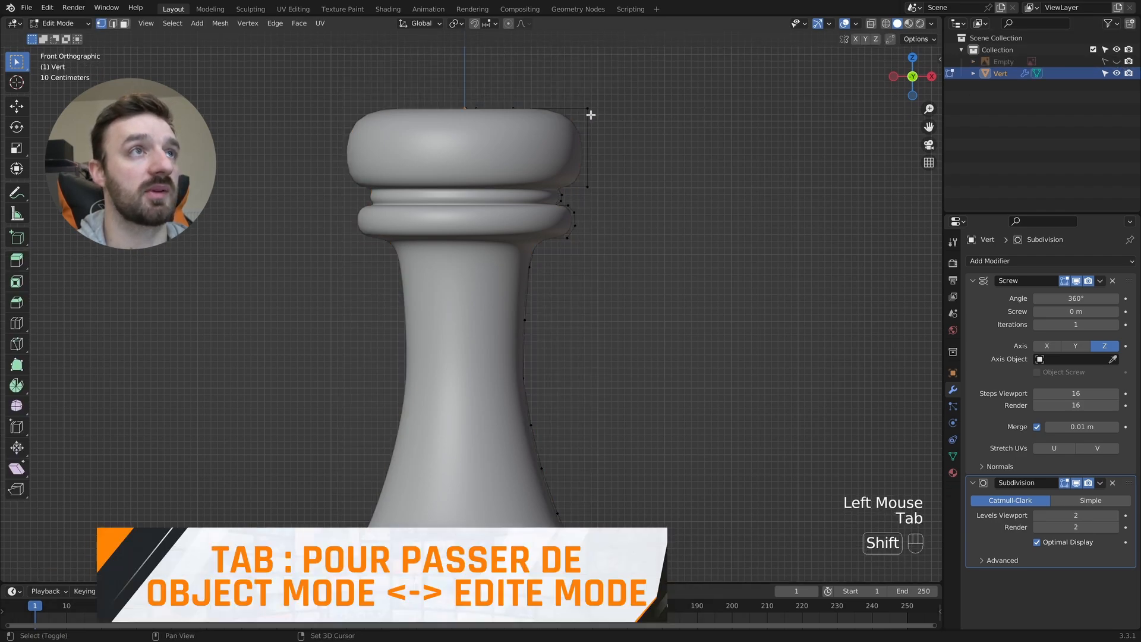
{"action": "left_click_drag", "start_coordinate": [611, 107], "coordinate": [583, 209]}
{"action": "middle_click_drag", "start_coordinate": [583, 208], "coordinate": [593, 145]}
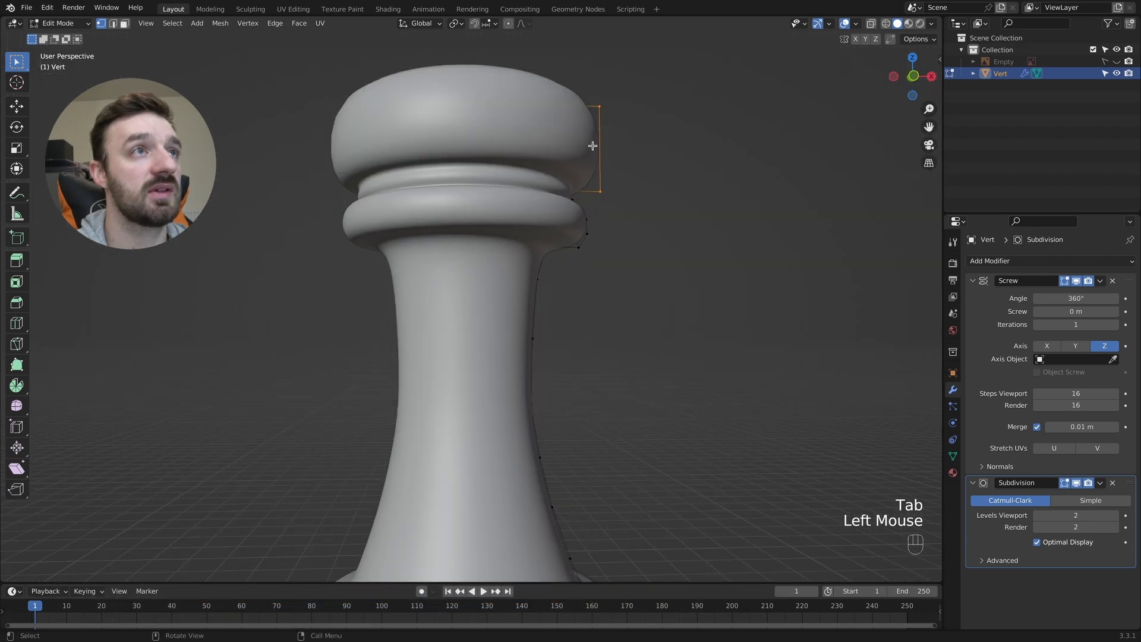
{"action": "key", "text": "KP_1"}
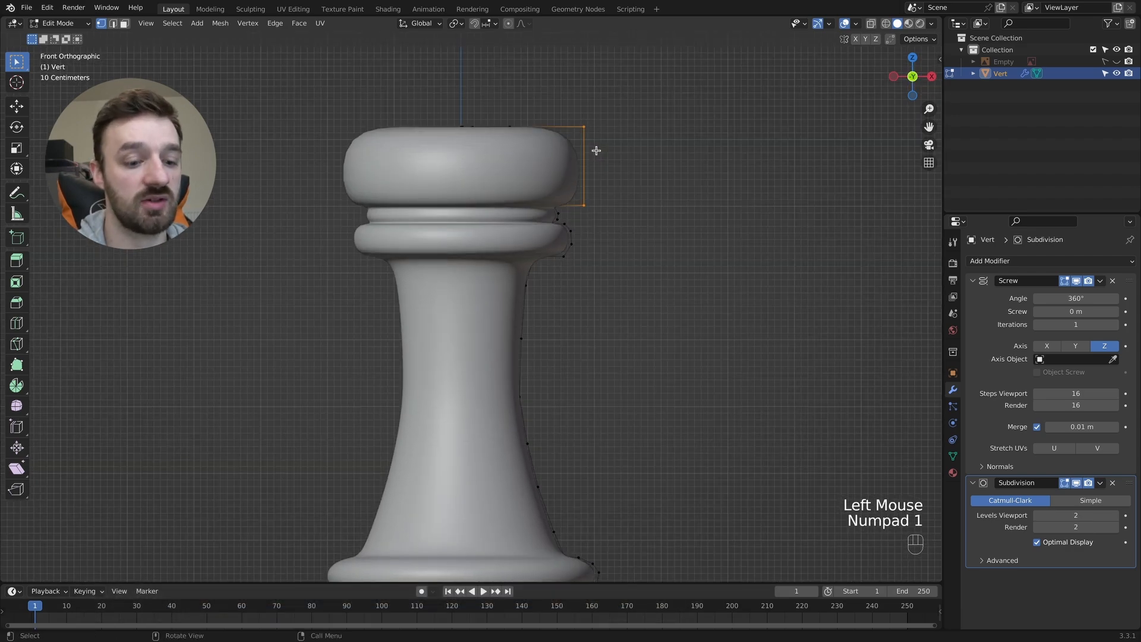
{"action": "key", "text": "ctrl+b"}
{"action": "left_click", "coordinate": [642, 174]}
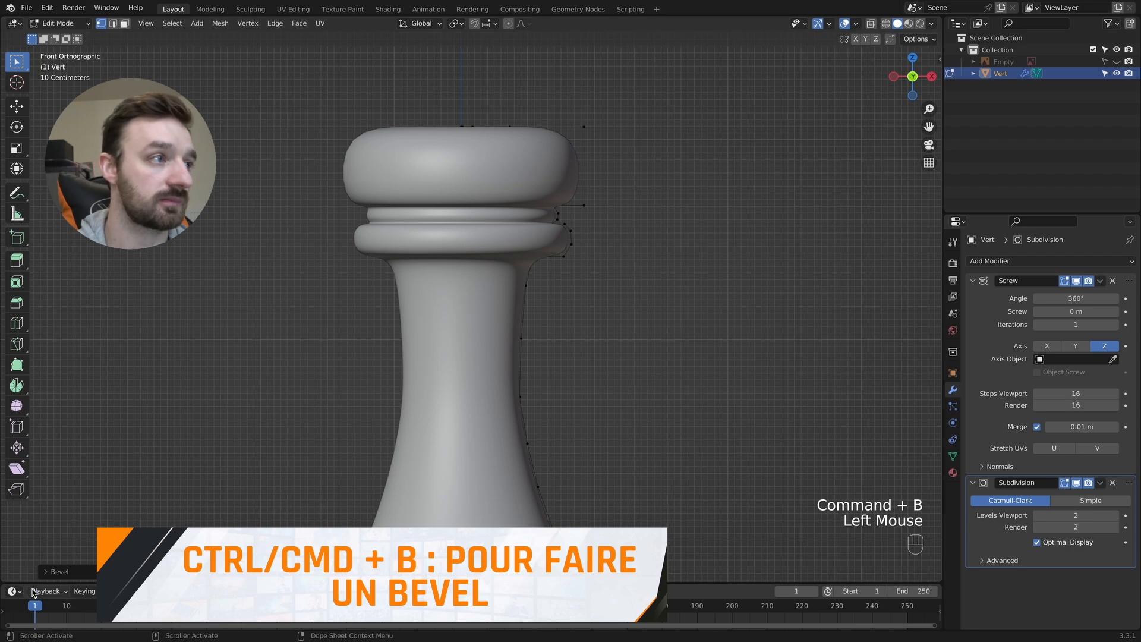
{"action": "left_click", "coordinate": [59, 573]}
{"action": "left_click", "coordinate": [125, 359]}
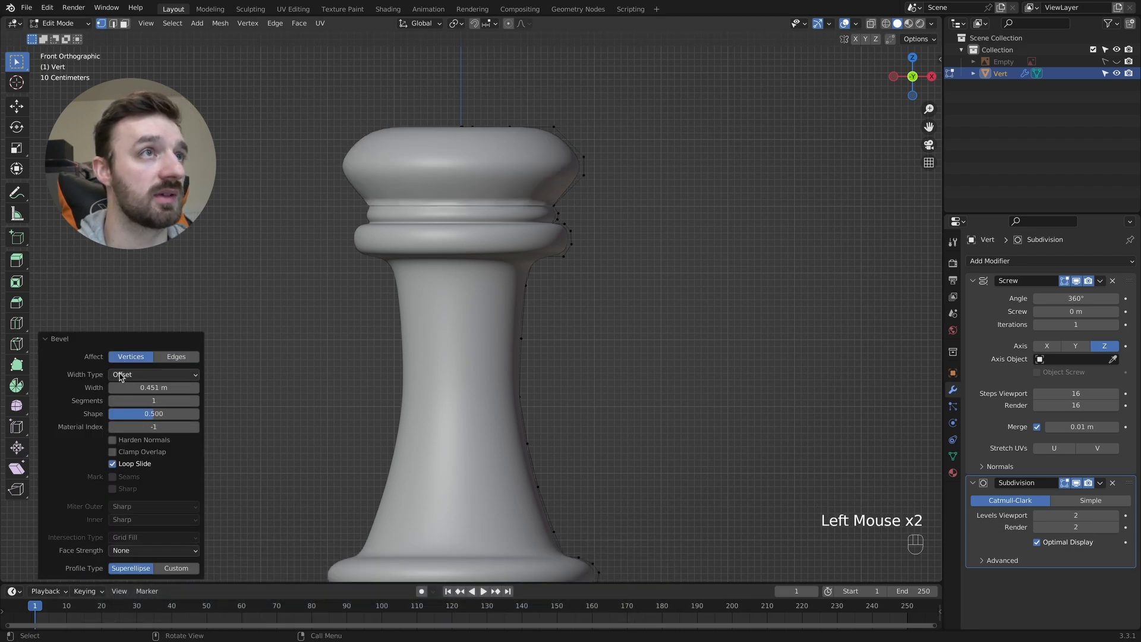
Step: Set the corner bevel to 2 segments and a width of 0.111 m
{"action": "left_click_drag", "start_coordinate": [154, 388], "coordinate": [142, 388]}
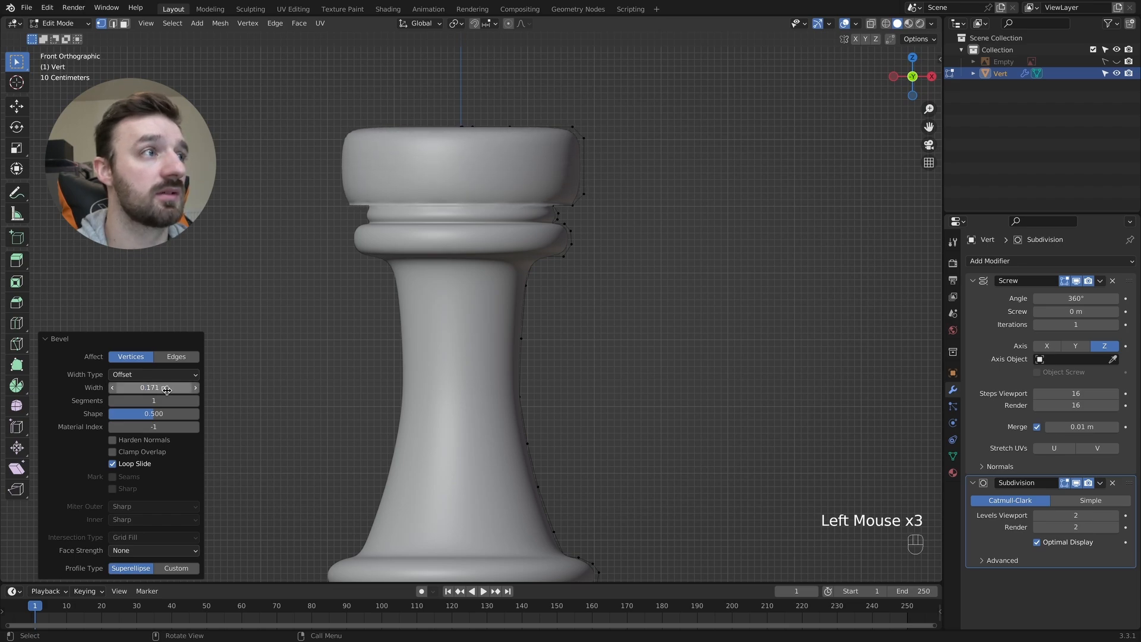
{"action": "left_click", "coordinate": [196, 402]}
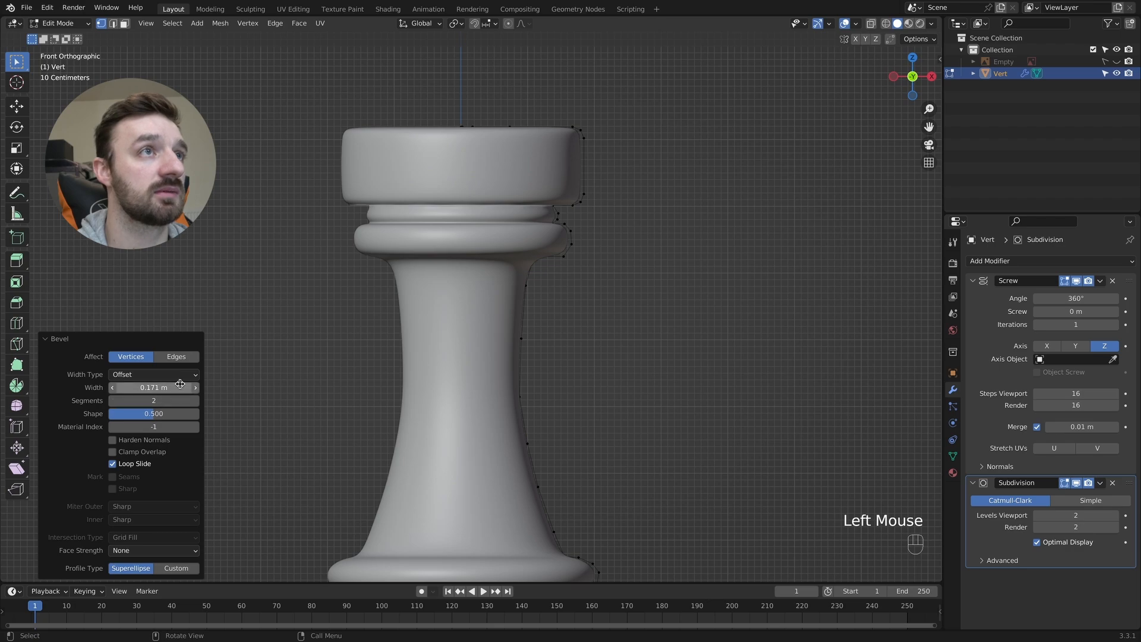
{"action": "left_click", "coordinate": [112, 388]}
{"action": "triple_click", "coordinate": [113, 388]}
{"action": "double_click", "coordinate": [112, 388]}
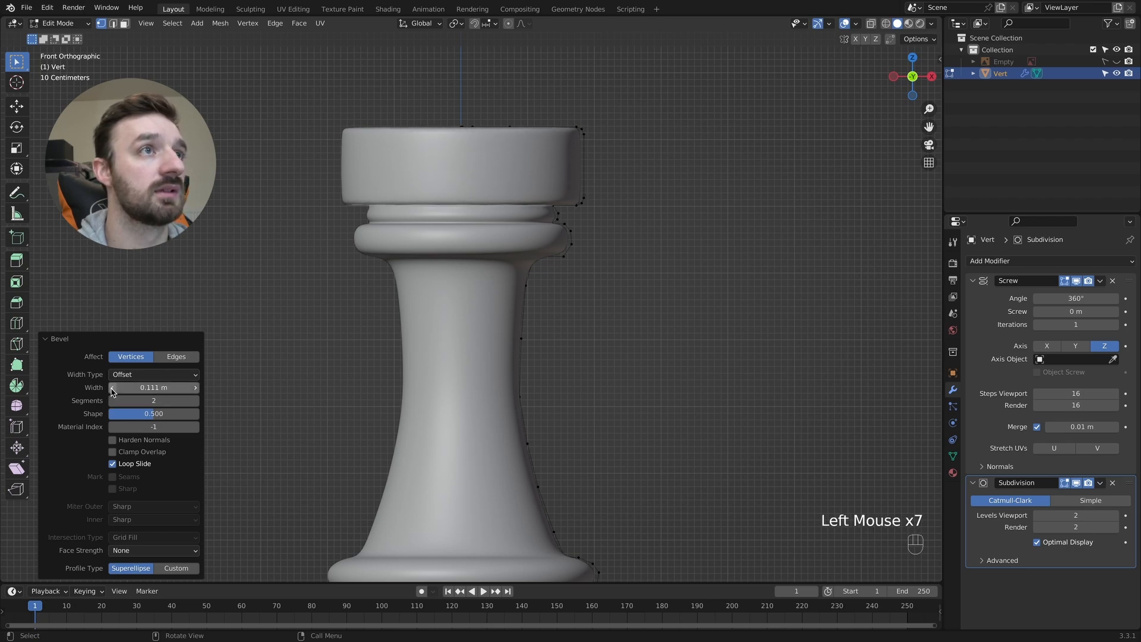
Step: Inspect the shading under the rook's head and enable Harden Normals for the bevel
{"action": "scroll", "coordinate": [561, 238], "scroll_direction": "up", "scroll_amount": 3, "text": "shift"}
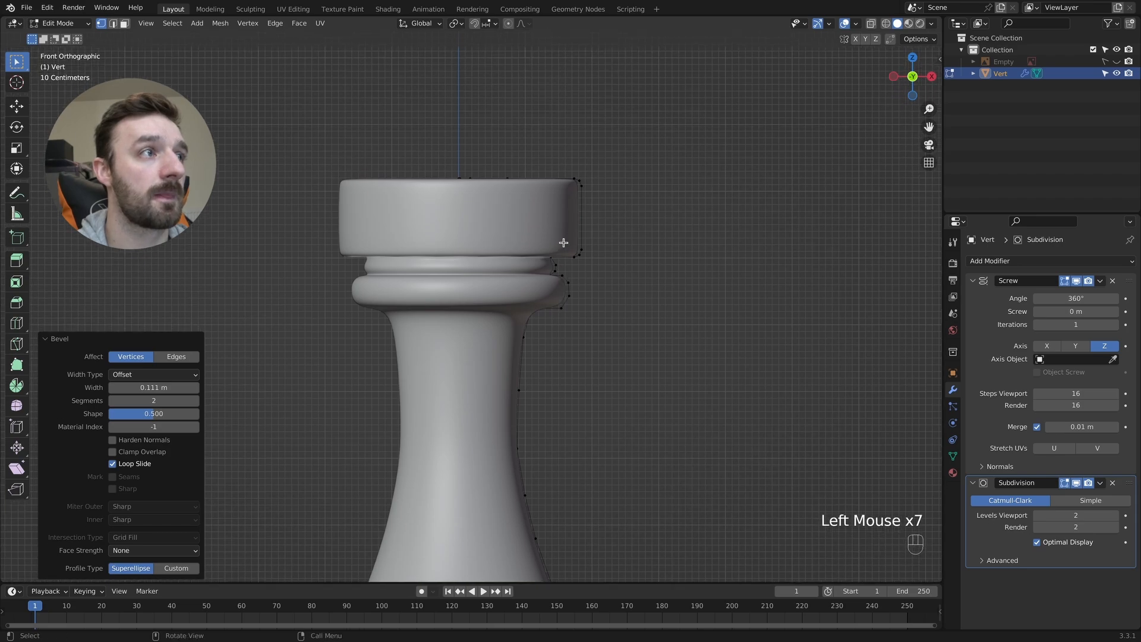
{"action": "scroll", "coordinate": [564, 243], "scroll_direction": "up", "scroll_amount": 3, "text": "super"}
{"action": "scroll", "coordinate": [563, 244], "scroll_direction": "down", "scroll_amount": 4}
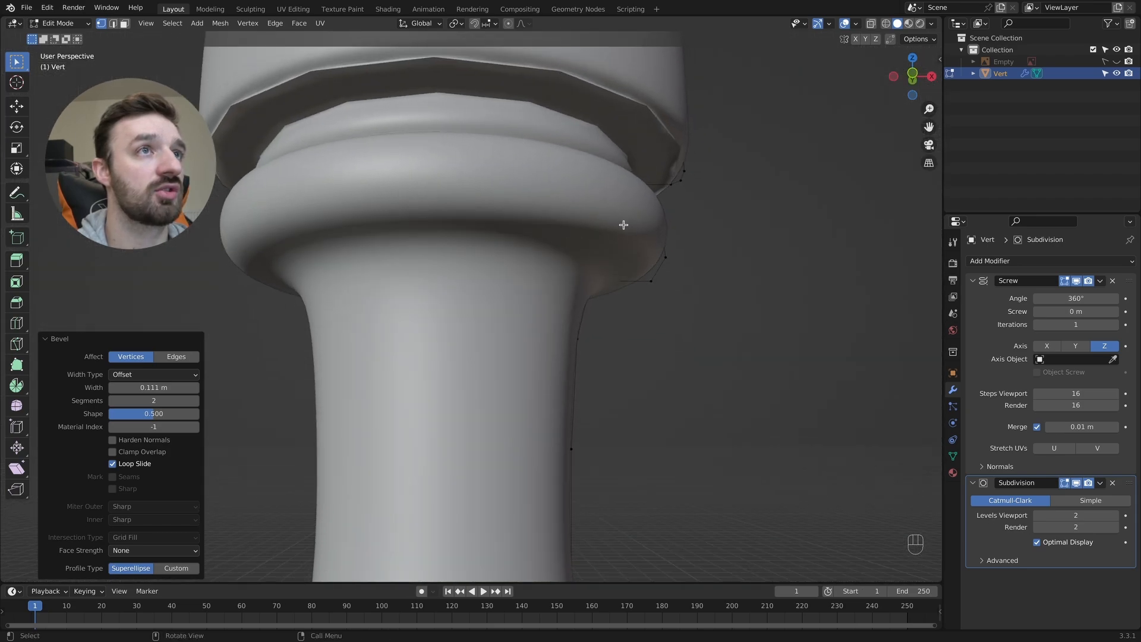
{"action": "scroll", "coordinate": [624, 225], "scroll_direction": "up", "scroll_amount": 3, "text": "shift"}
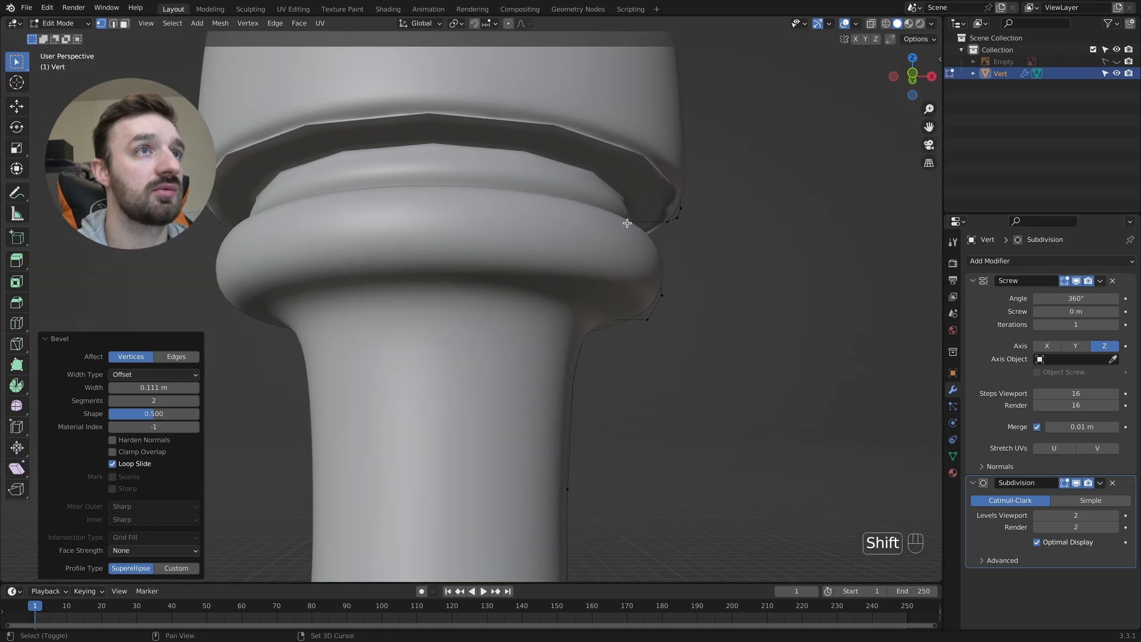
{"action": "left_click", "coordinate": [115, 440]}
{"action": "scroll", "coordinate": [542, 244], "scroll_direction": "up", "scroll_amount": 4}
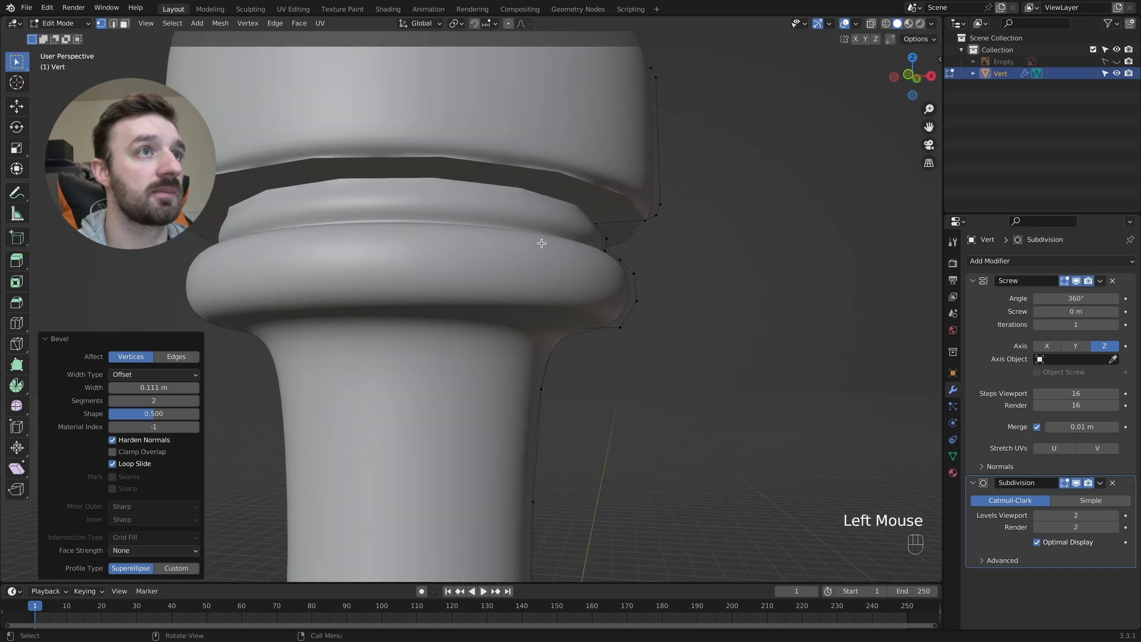
Step: Merge the two neighbouring profile vertices under the head at their center, and check the smoothed result in Object Mode
{"action": "left_click", "coordinate": [642, 244]}
{"action": "middle_click_drag", "start_coordinate": [639, 246], "coordinate": [532, 240]}
{"action": "left_click", "coordinate": [520, 240], "text": "shift"}
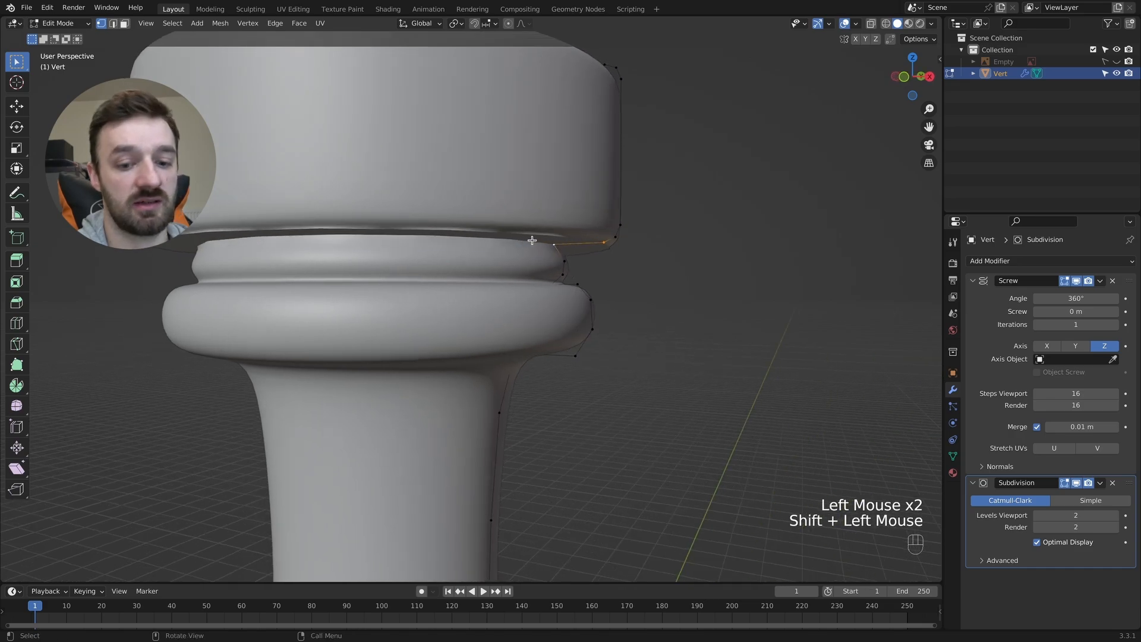
{"action": "key", "text": "m"}
{"action": "left_click", "coordinate": [527, 242]}
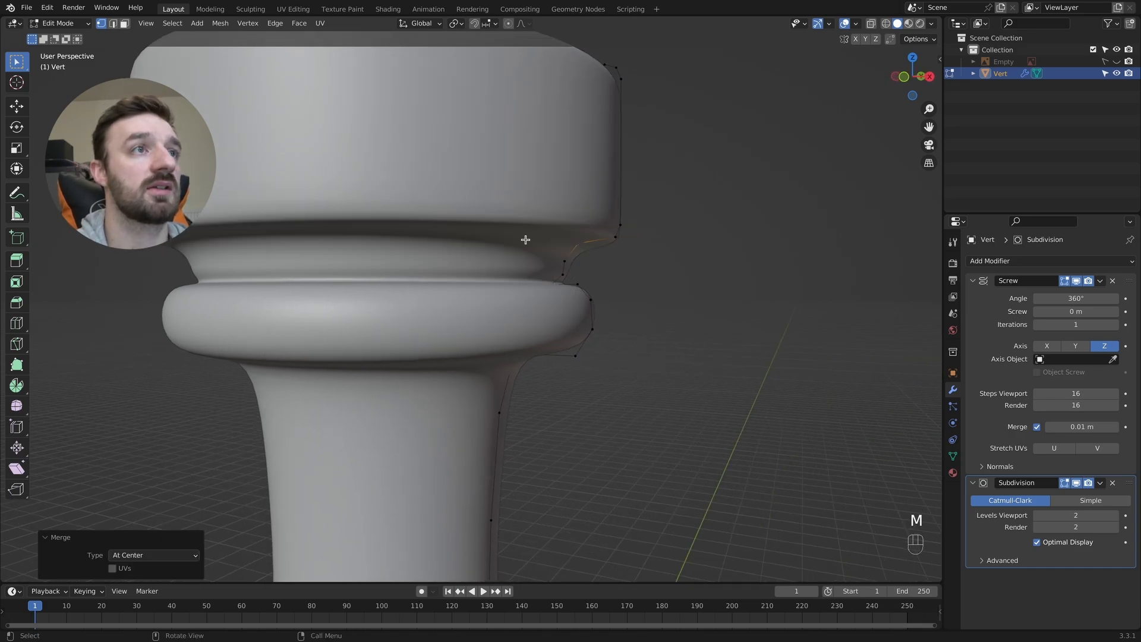
{"action": "key", "text": "Tab"}
{"action": "scroll", "coordinate": [526, 242], "scroll_direction": "down", "scroll_amount": 5}
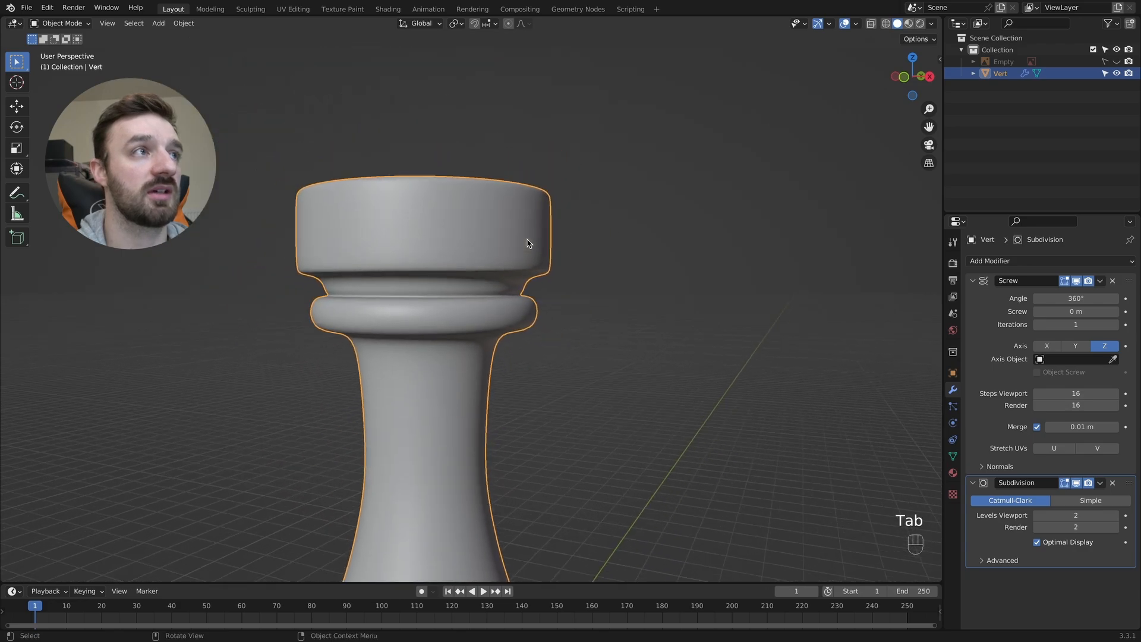
{"action": "middle_click_drag", "start_coordinate": [592, 245], "coordinate": [462, 280]}
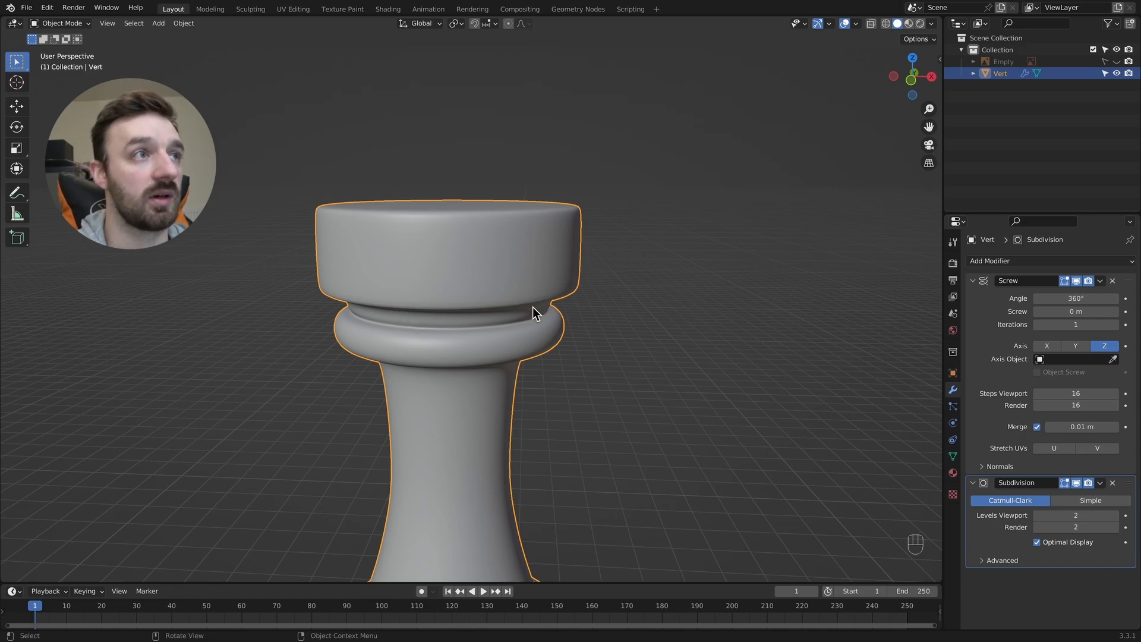
{"action": "key", "text": "KP_1"}
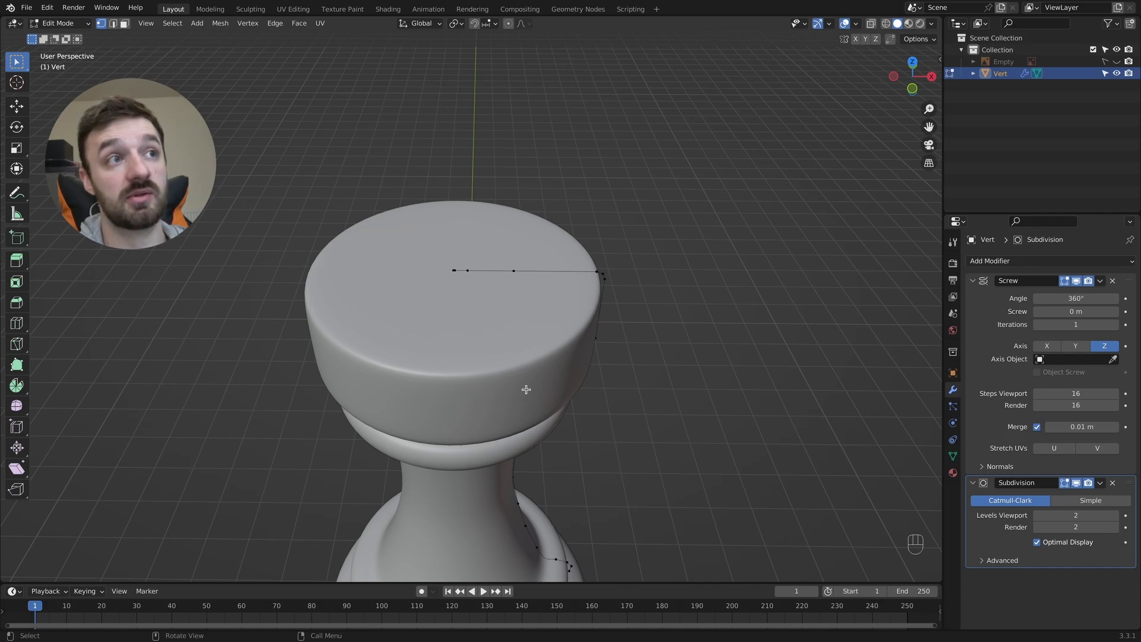
Step: Apply the Screw modifier in Object Mode, keeping the Subdivision modifier
{"action": "key", "text": "Tab"}
{"action": "left_click", "coordinate": [1100, 280]}
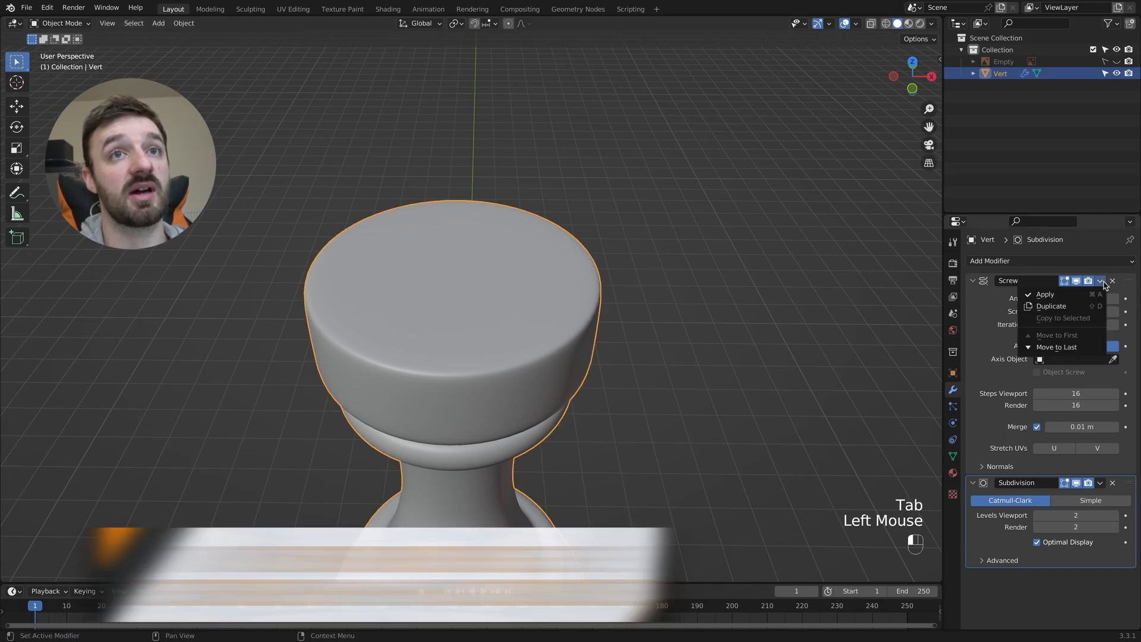
{"action": "left_click", "coordinate": [1046, 295]}
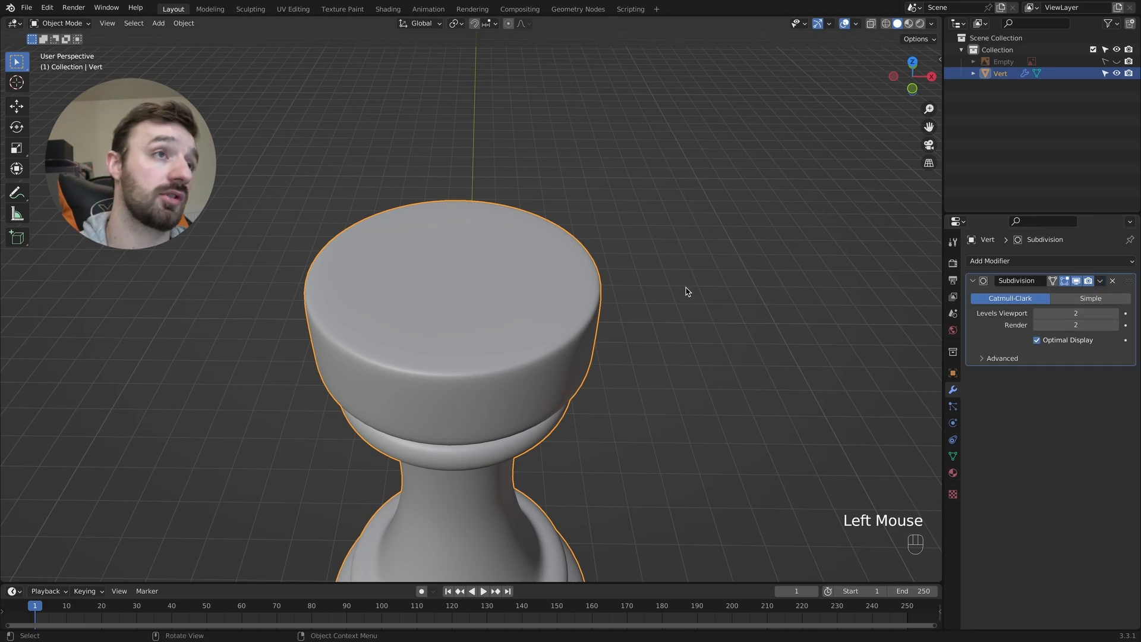
Step: In edge select mode, select the loop bordering the head's flat top and edge-slide it inward to form an outer ring
{"action": "key", "text": "Tab"}
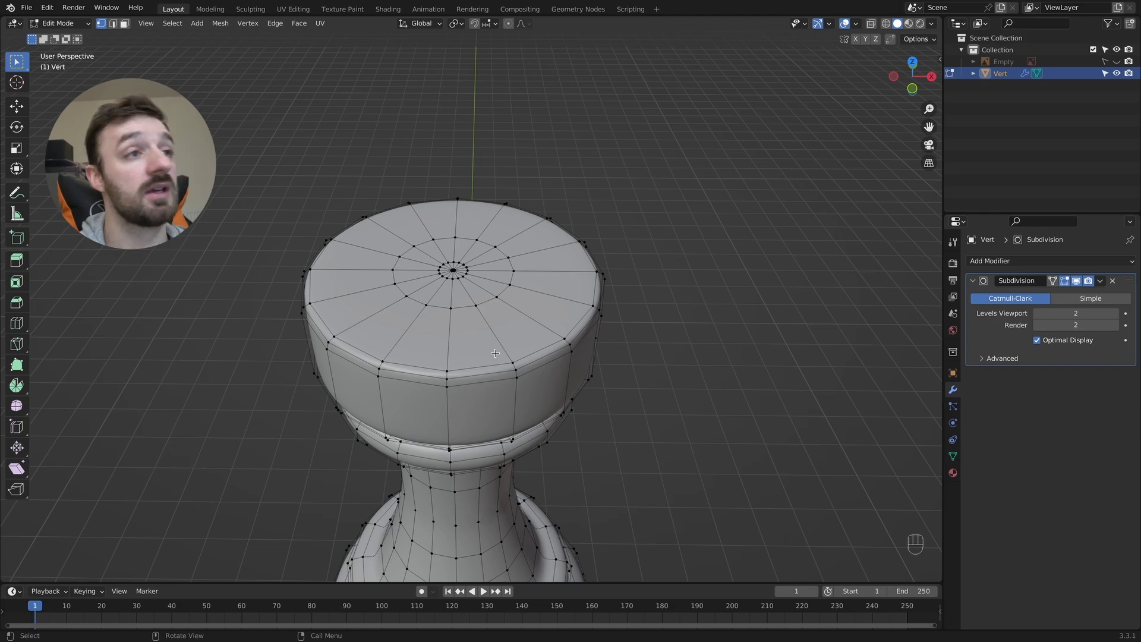
{"action": "key", "text": "2"}
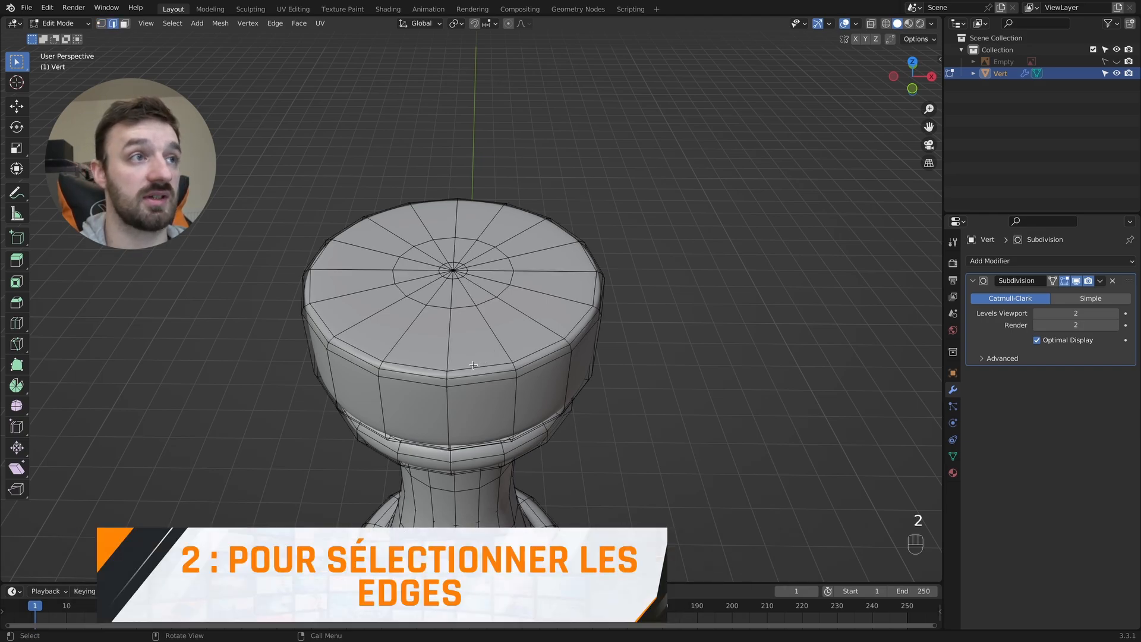
{"action": "left_click", "coordinate": [474, 366], "text": "alt+shift"}
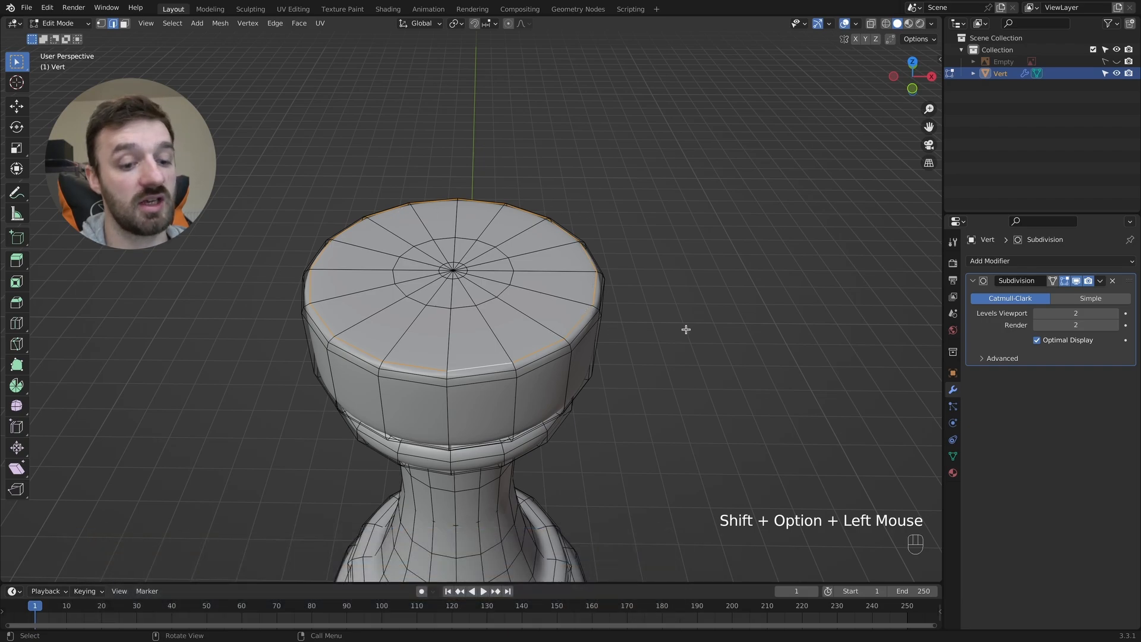
{"action": "key", "text": "g"}
{"action": "key", "text": "g"}
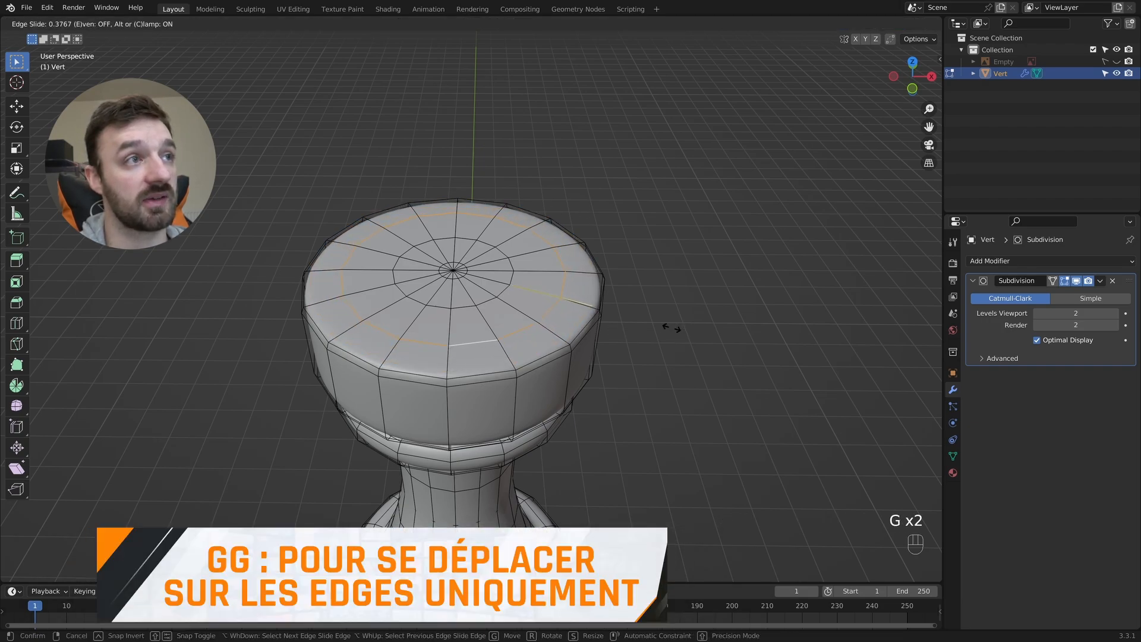
{"action": "left_click", "coordinate": [617, 336]}
Step: Select the loop along the head's outer top rim and edge-slide it inward by a factor of about 0.217
{"action": "left_click", "coordinate": [533, 361]}
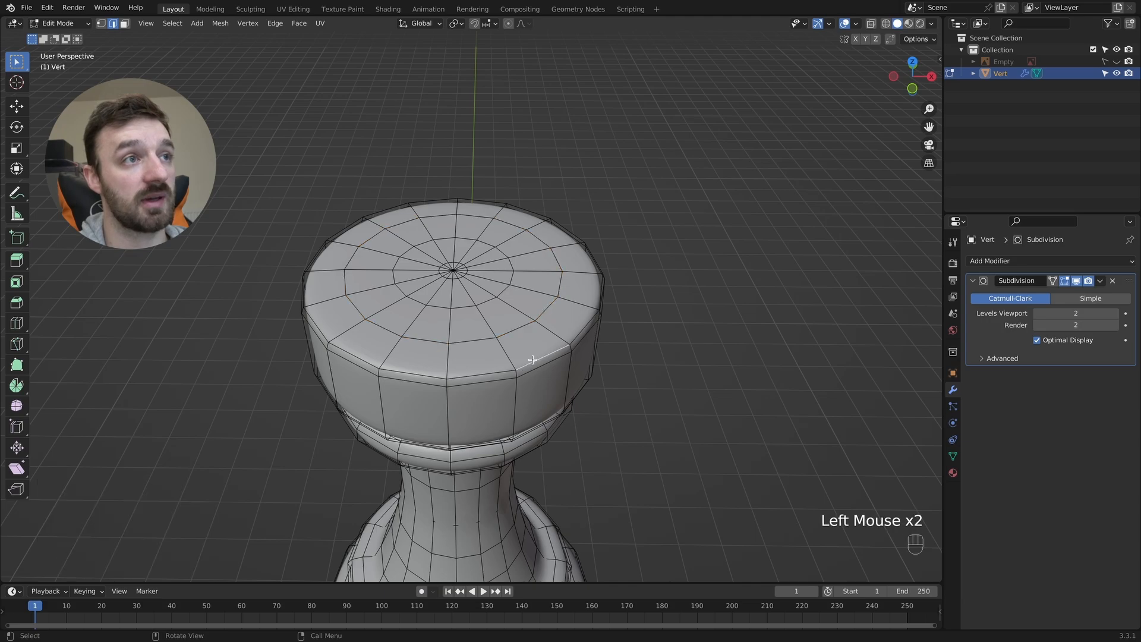
{"action": "left_click", "coordinate": [542, 358], "text": "alt+shift"}
{"action": "left_click", "coordinate": [546, 357], "text": "alt+shift"}
{"action": "key", "text": "g"}
{"action": "key", "text": "g"}
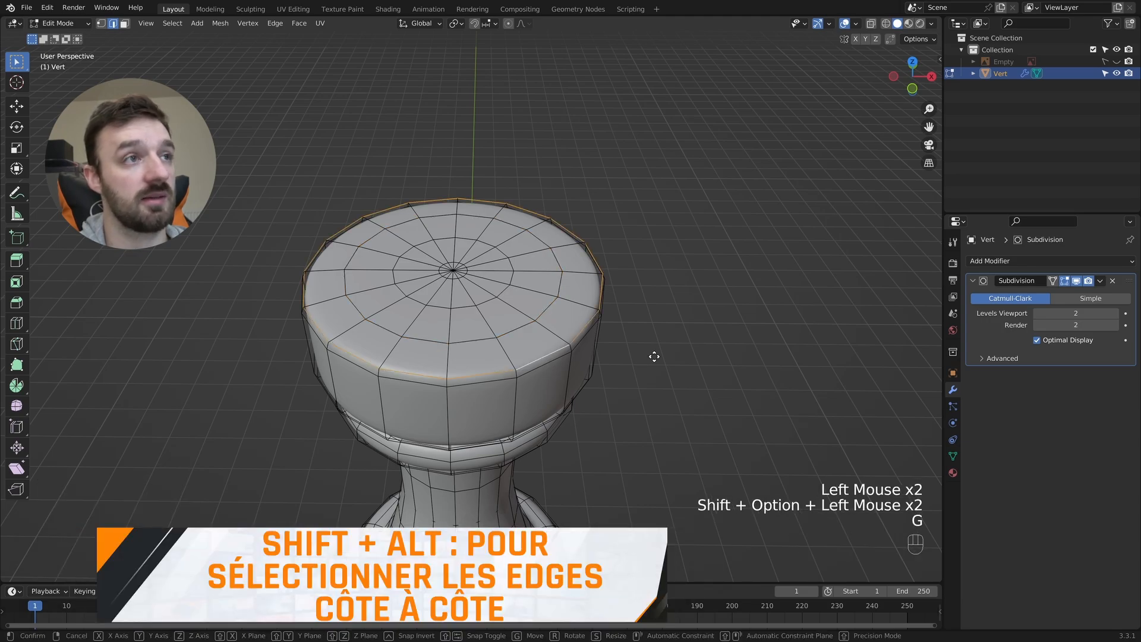
{"action": "left_click", "coordinate": [649, 357]}
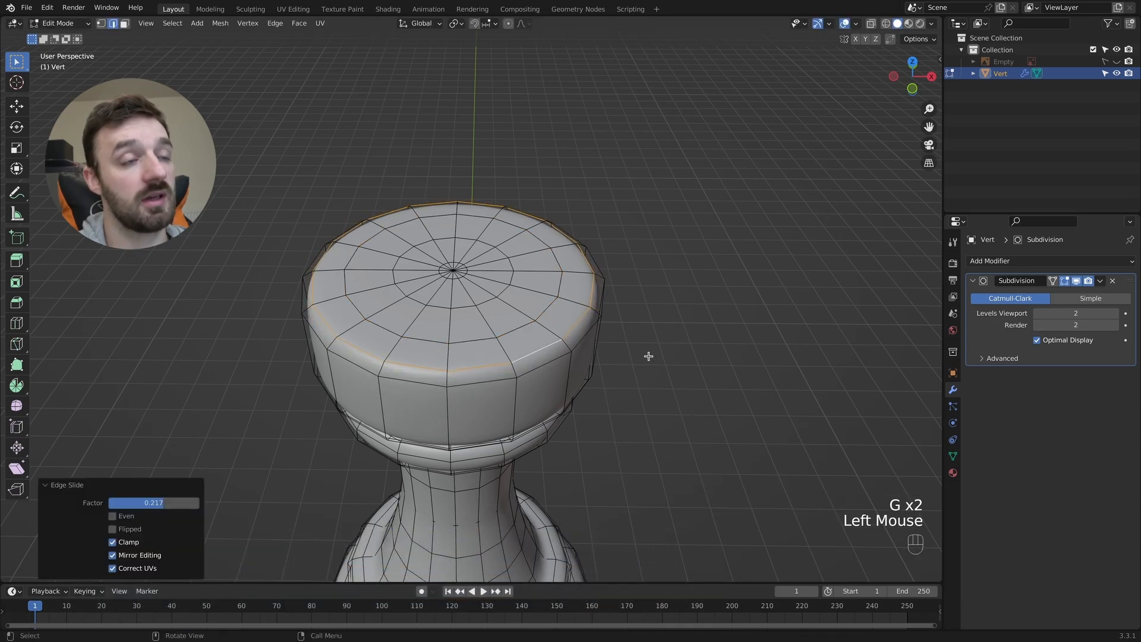
Step: In face select mode, select every other face of the outer ring on the head's top, eight faces in total
{"action": "key", "text": "3"}
{"action": "left_click", "coordinate": [430, 357]}
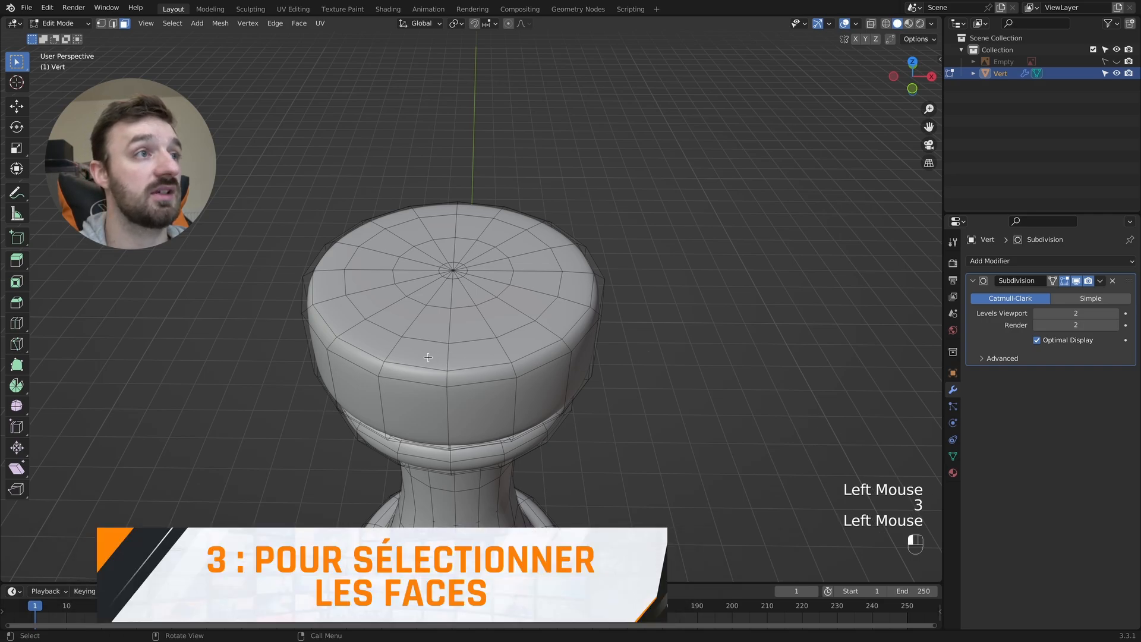
{"action": "left_click", "coordinate": [337, 315], "text": "shift"}
{"action": "left_click", "coordinate": [344, 264], "text": "shift"}
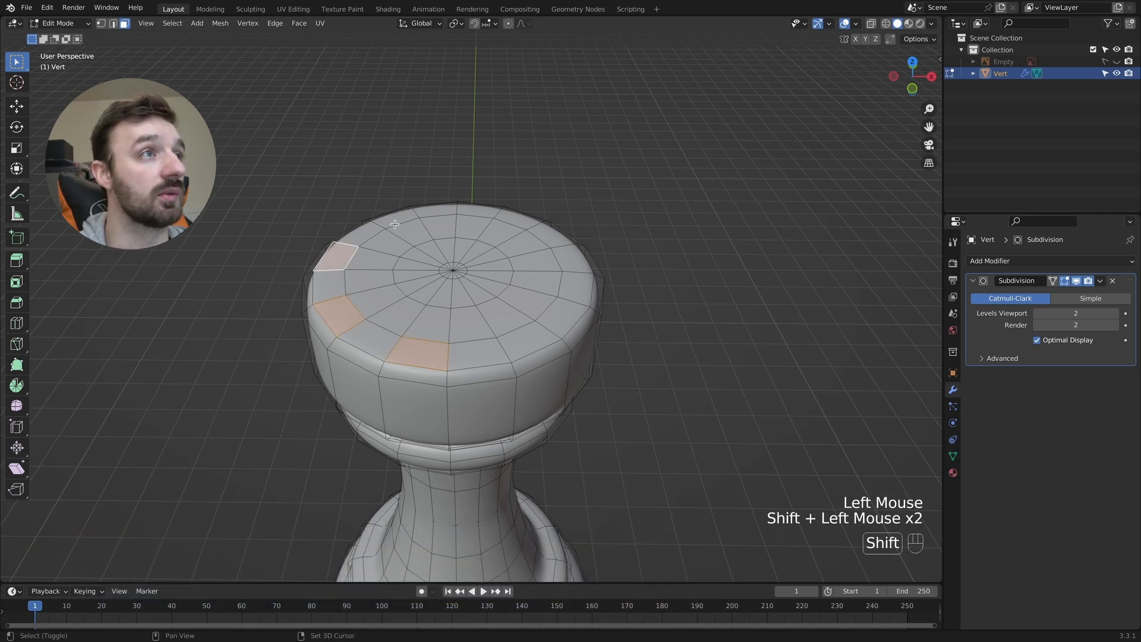
{"action": "left_click", "coordinate": [420, 219], "text": "shift"}
{"action": "left_click", "coordinate": [475, 211], "text": "shift"}
{"action": "left_click", "coordinate": [561, 243], "text": "shift"}
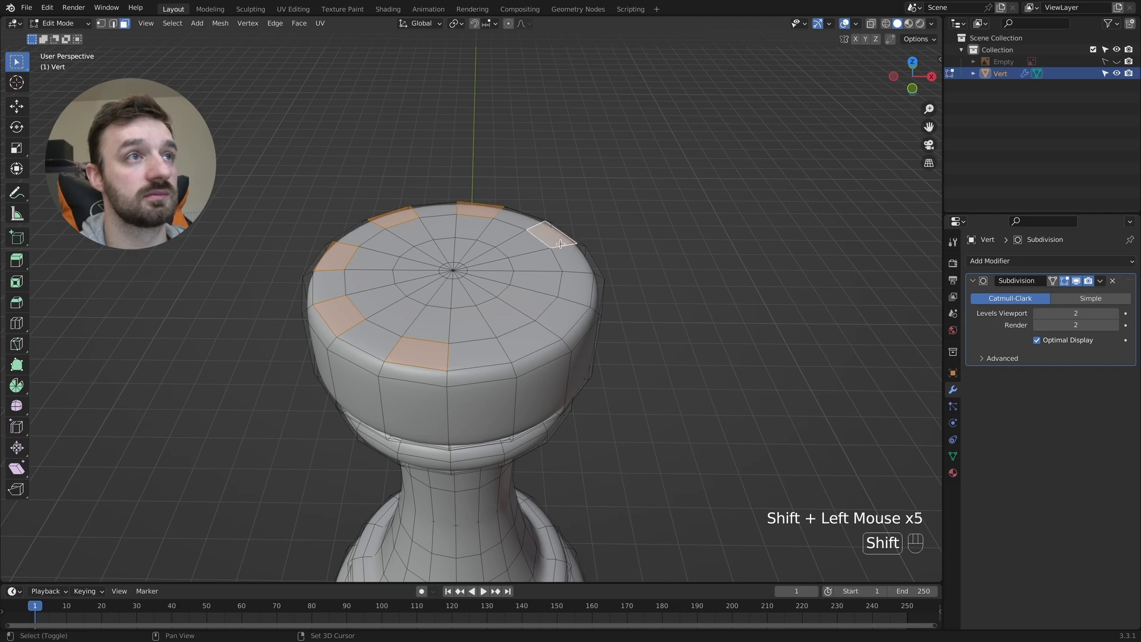
{"action": "left_click", "coordinate": [572, 291], "text": "shift"}
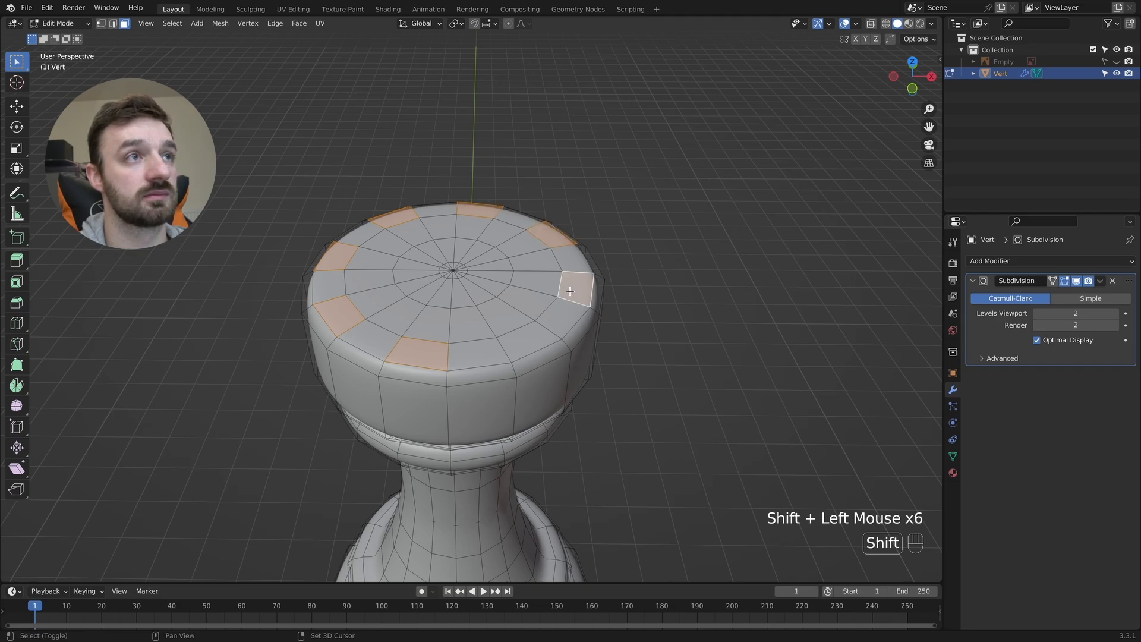
{"action": "left_click", "coordinate": [537, 338], "text": "shift"}
Step: Show the Empty reference in front view and extrude the selected faces about 0.85 m up to the battlement's top line
{"action": "key", "text": "KP_1"}
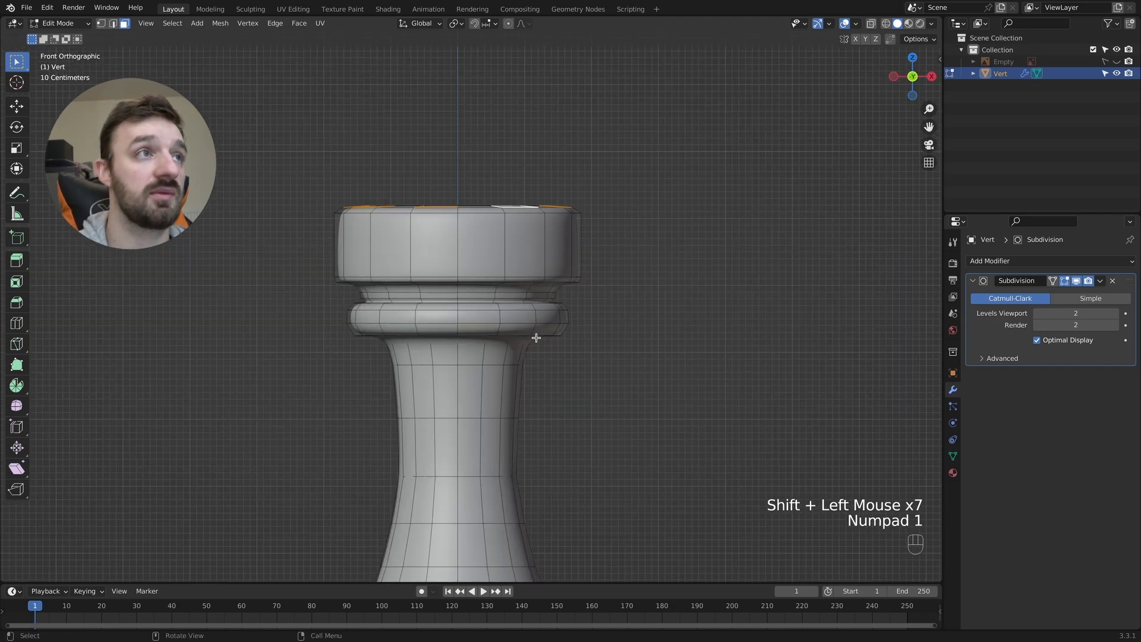
{"action": "left_click", "coordinate": [1117, 62]}
{"action": "key", "text": "e"}
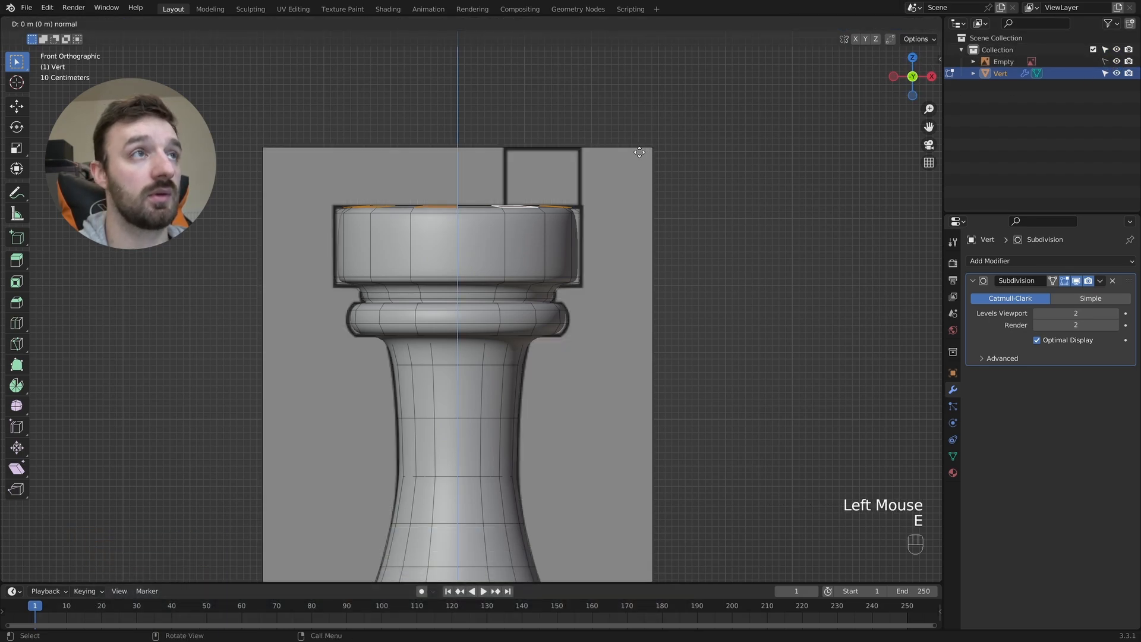
{"action": "left_click", "coordinate": [636, 95]}
Step: Flatten the extruded faces by scaling them to 0 along Z, and hide the Empty reference image
{"action": "key", "text": "s"}
{"action": "key", "text": "z"}
{"action": "key", "text": "KP_0"}
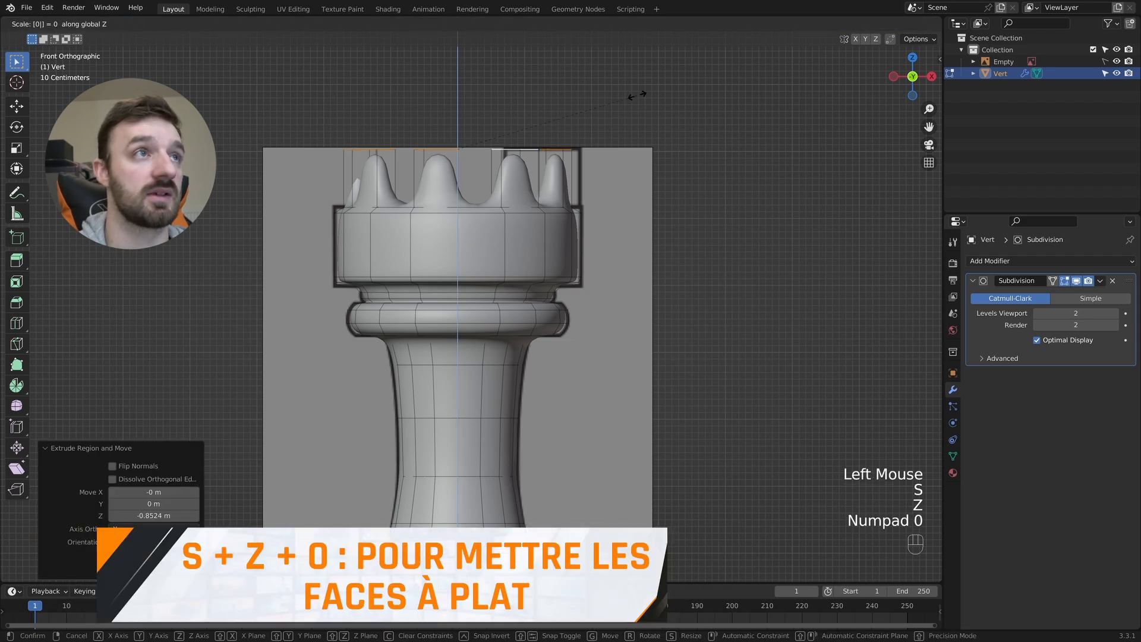
{"action": "key", "text": "KP_Enter"}
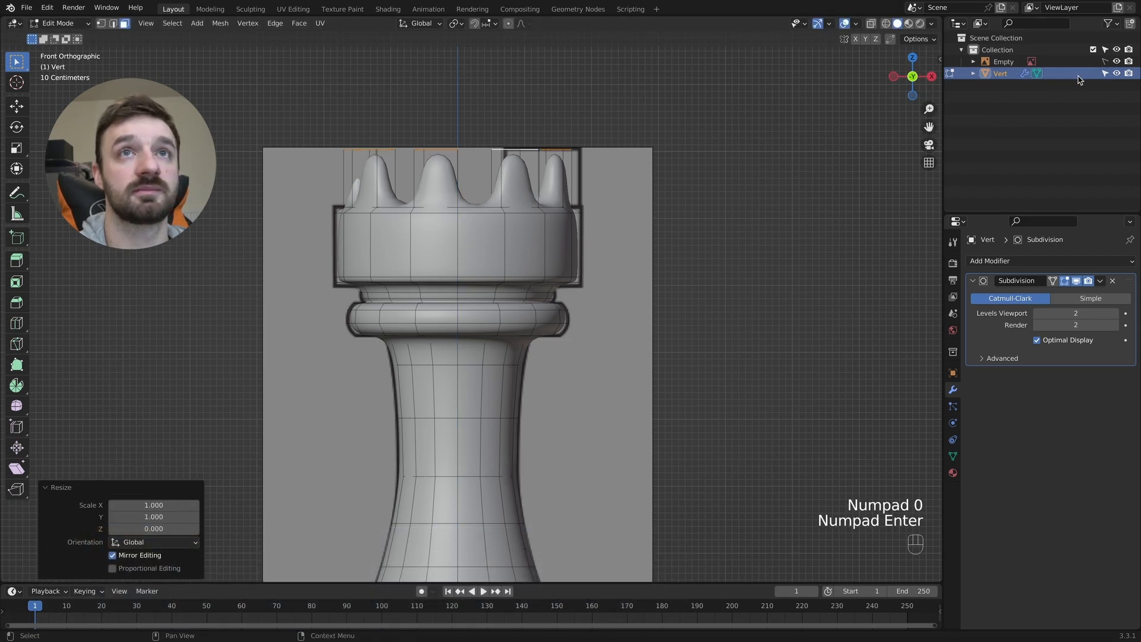
{"action": "left_click", "coordinate": [1117, 61]}
{"action": "middle_click_drag", "start_coordinate": [512, 114], "coordinate": [511, 165]}
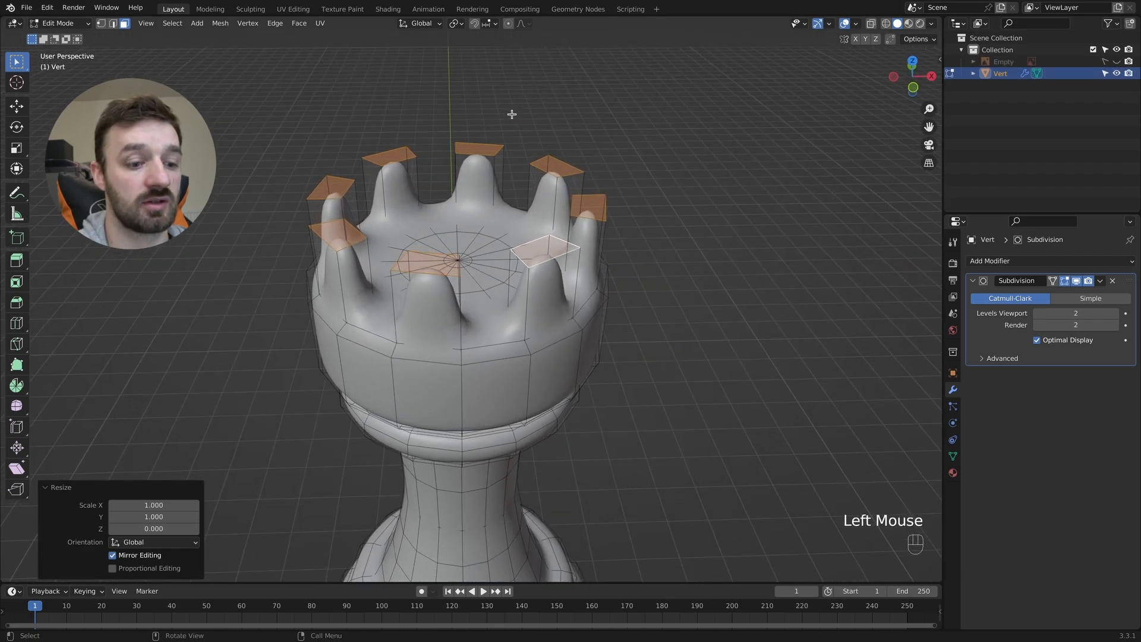
Step: In edge select mode, extend the selection to the full battlements, bevel their edges 0.0766 m with 2 segments, and return to Object Mode
{"action": "key", "text": "2"}
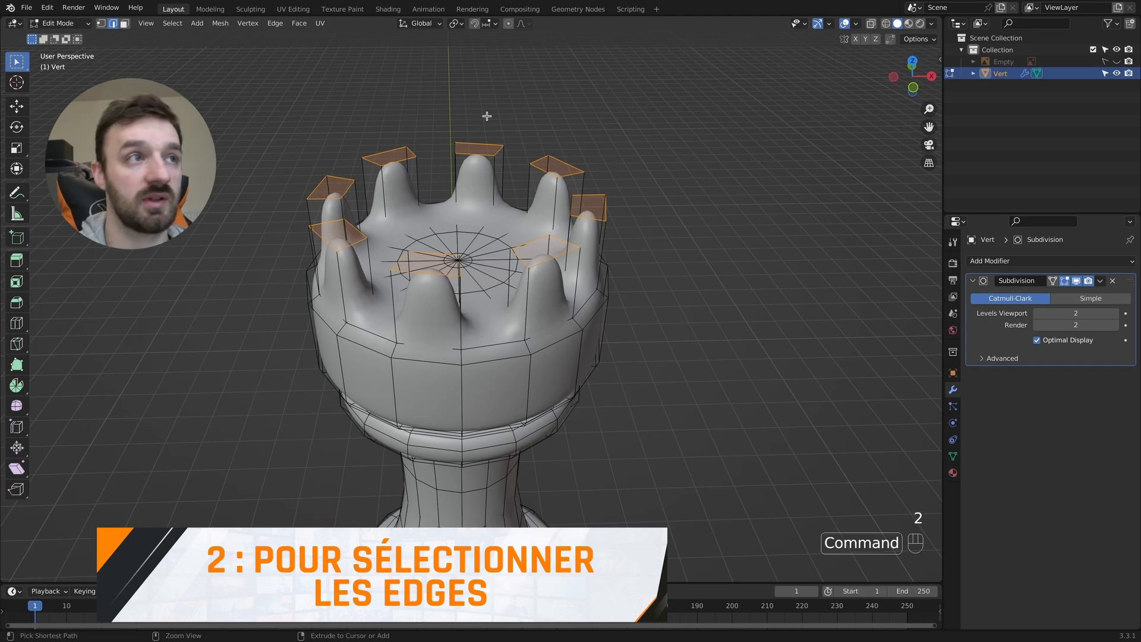
{"action": "key", "text": "ctrl+KP_Add"}
{"action": "key", "text": "ctrl+KP_Add"}
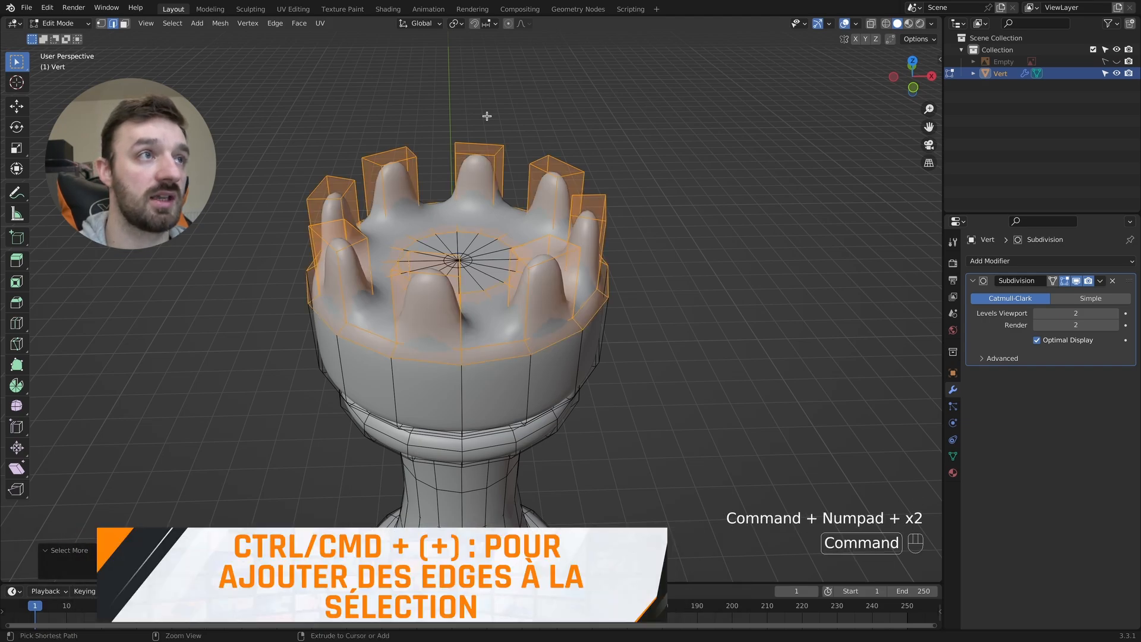
{"action": "key", "text": "ctrl+KP_Subtract"}
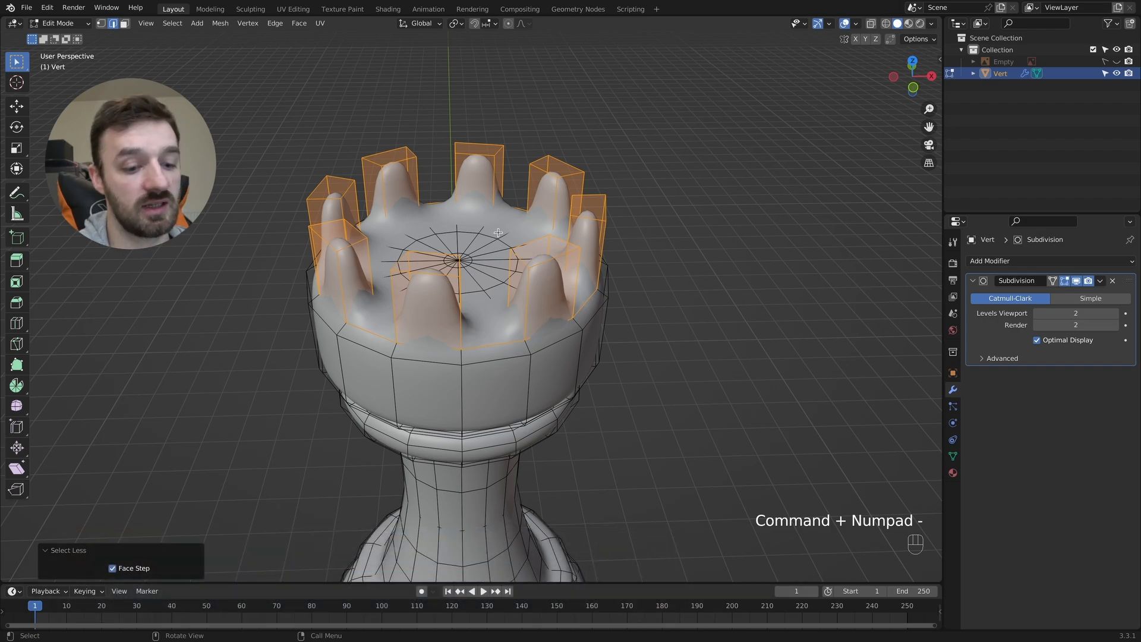
{"action": "key", "text": "ctrl+b"}
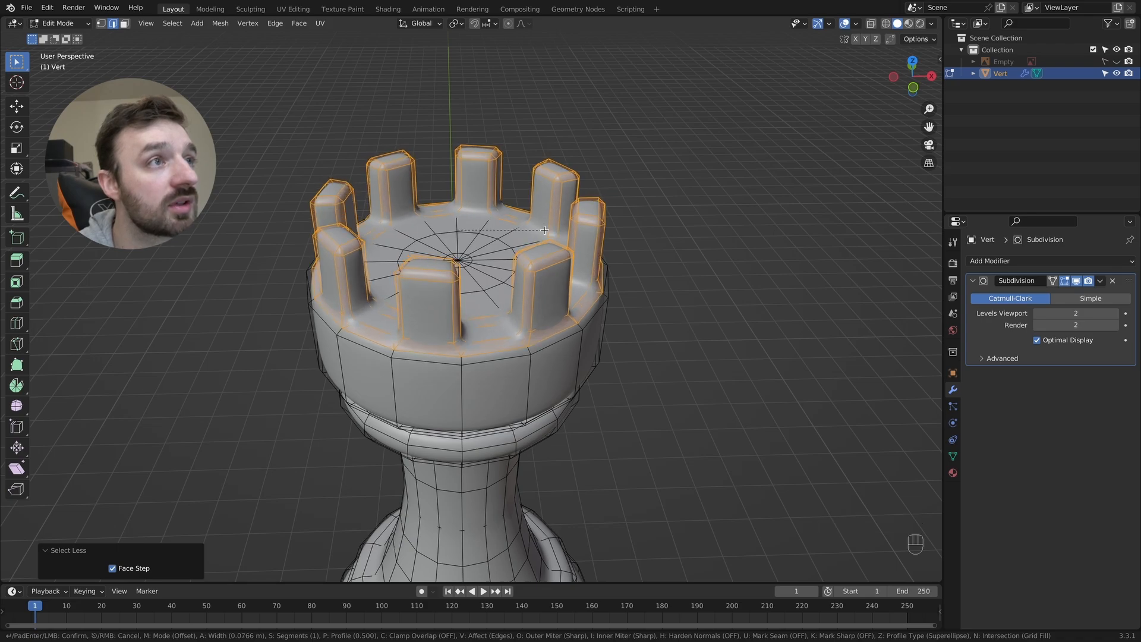
{"action": "scroll", "coordinate": [544, 230], "scroll_direction": "up", "scroll_amount": 1}
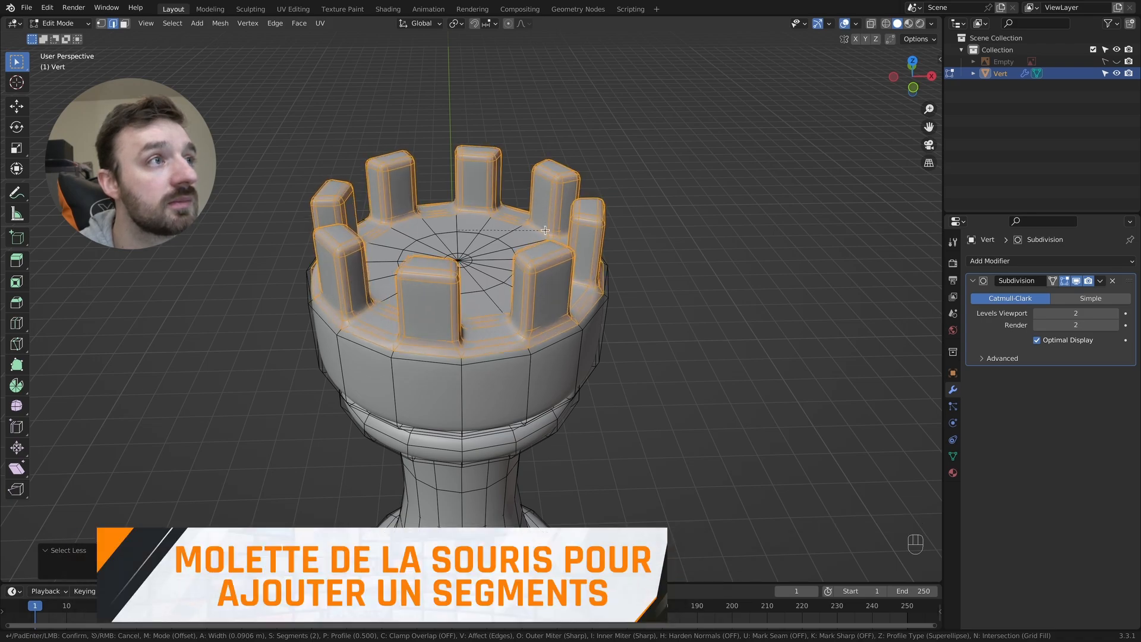
{"action": "left_click", "coordinate": [545, 230]}
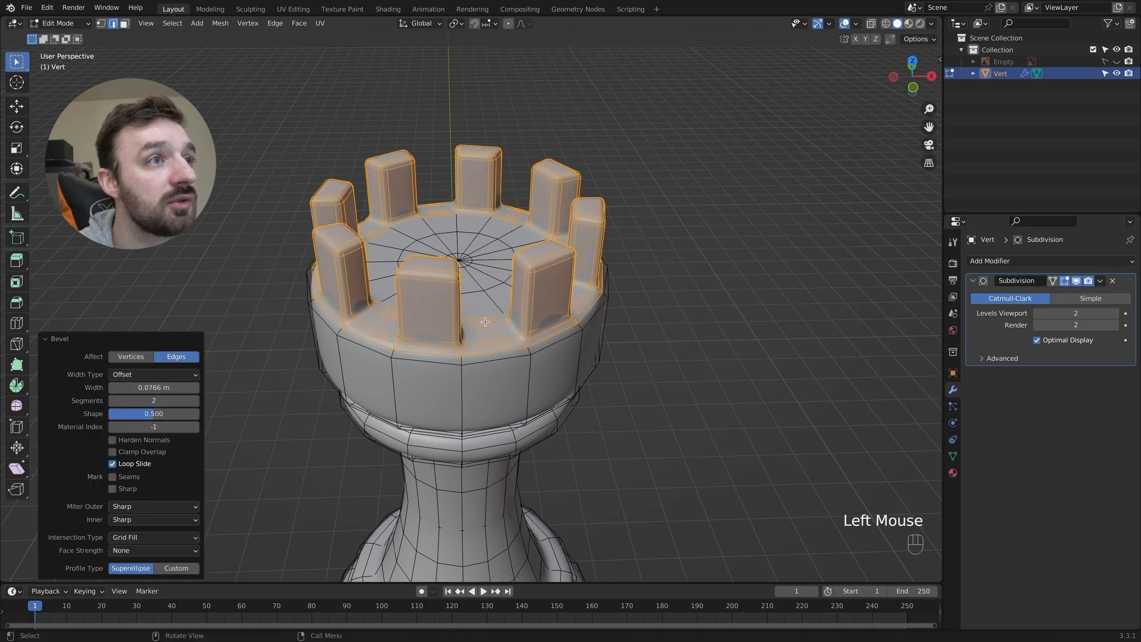
{"action": "key", "text": "Tab"}
{"action": "middle_click_drag", "start_coordinate": [477, 364], "coordinate": [489, 350]}
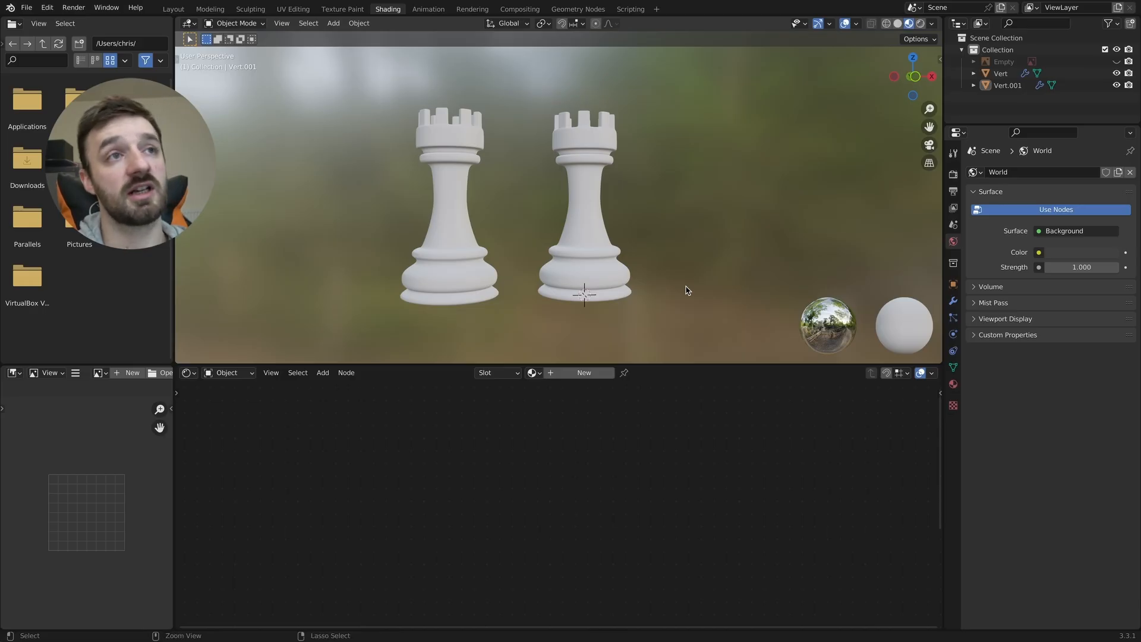
Step: Paste the two copied pawns and transfer their materials to the rooks, noir.001 to the left rook and blanc.001 to the right rook
{"action": "key", "text": "ctrl+v"}
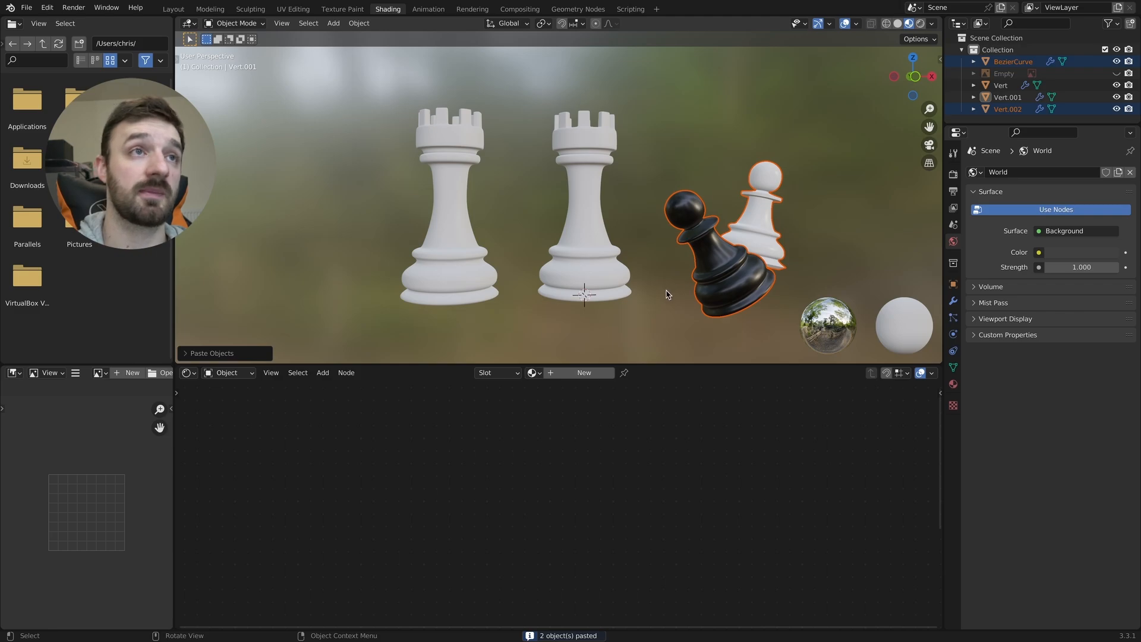
{"action": "left_click", "coordinate": [689, 226]}
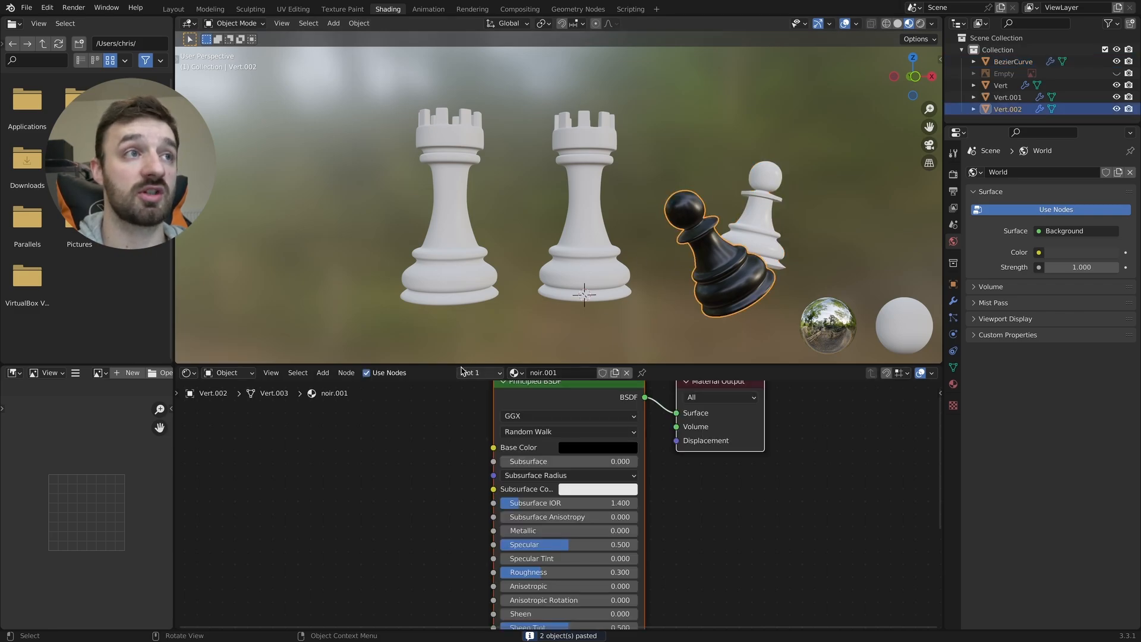
{"action": "left_click_drag", "start_coordinate": [468, 282], "coordinate": [469, 282]}
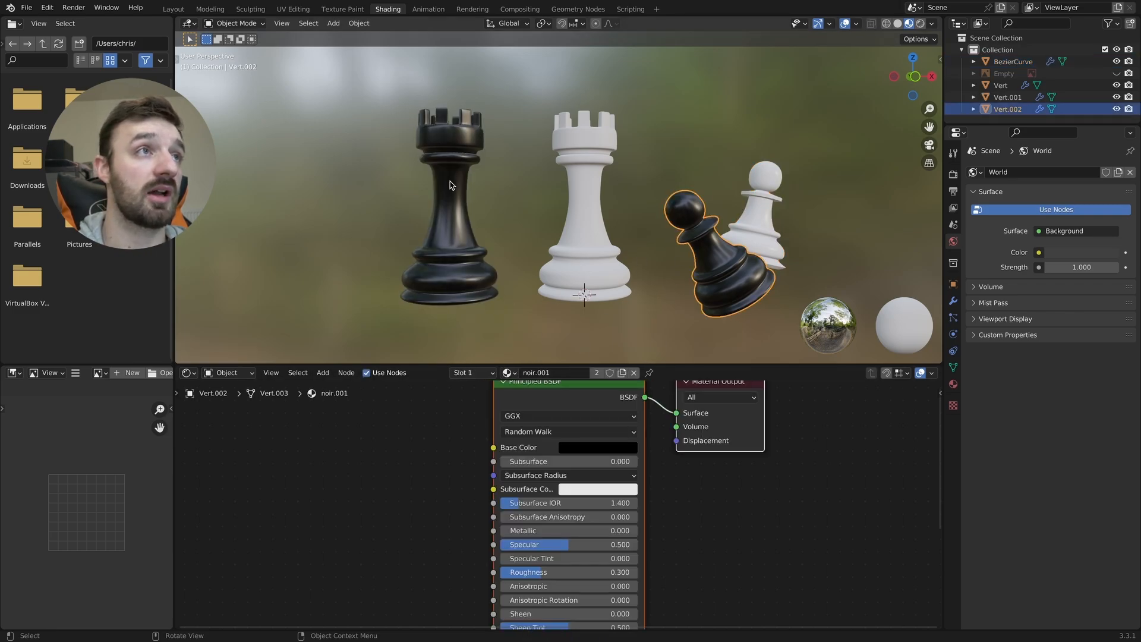
{"action": "left_click", "coordinate": [762, 188]}
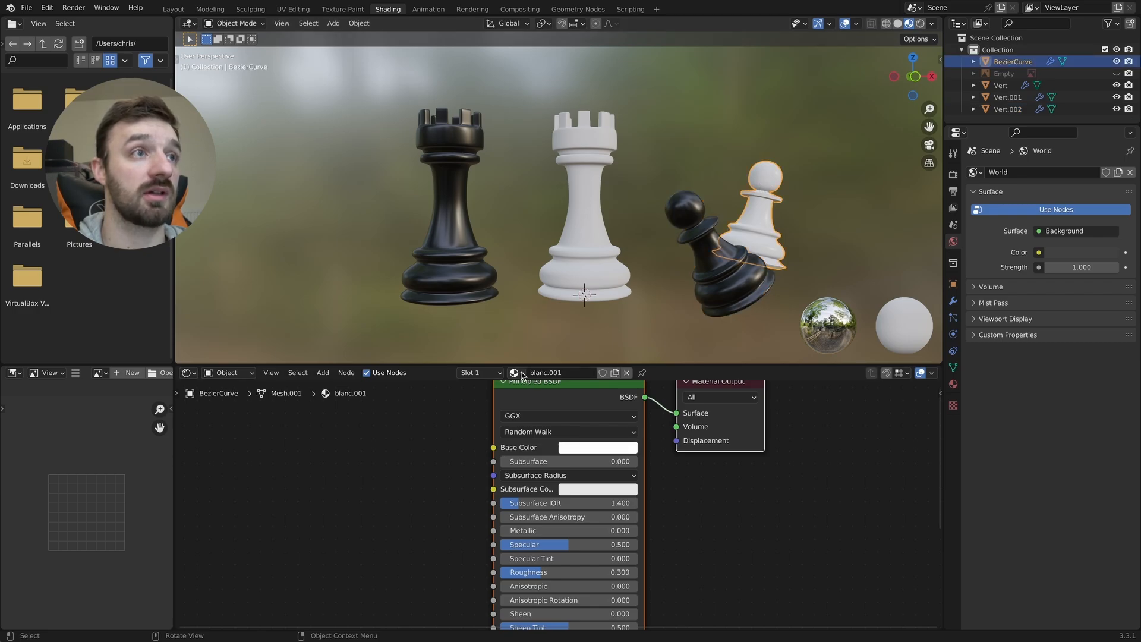
{"action": "left_click_drag", "start_coordinate": [587, 244], "coordinate": [590, 241]}
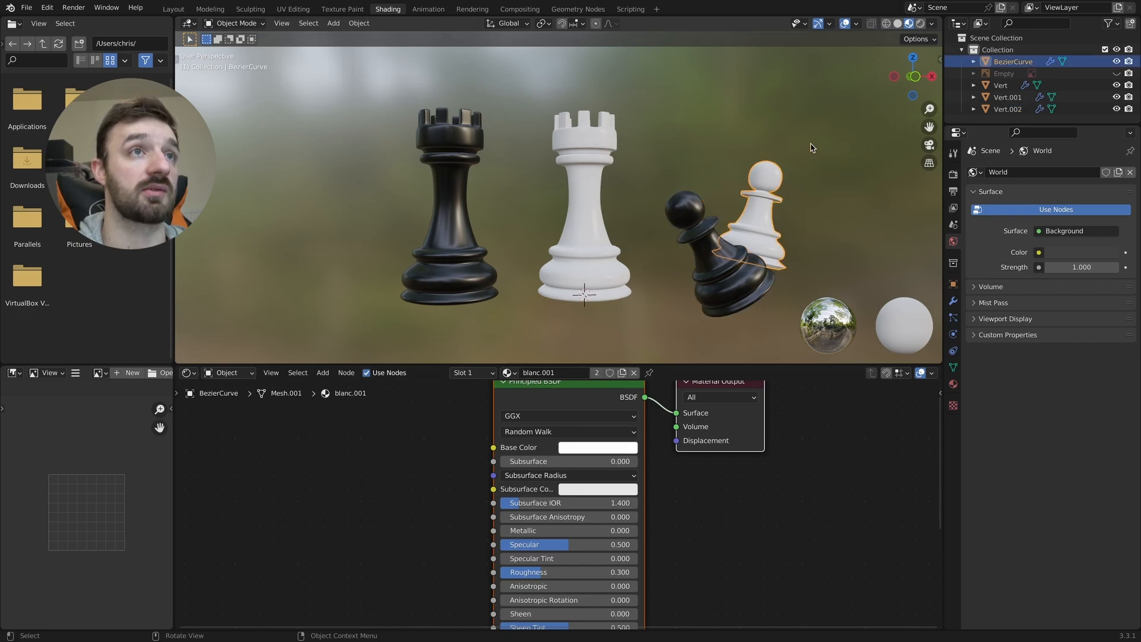
Step: Select both pasted pawns and delete them from the scene
{"action": "left_click_drag", "start_coordinate": [813, 147], "coordinate": [690, 283]}
{"action": "key", "text": "x"}
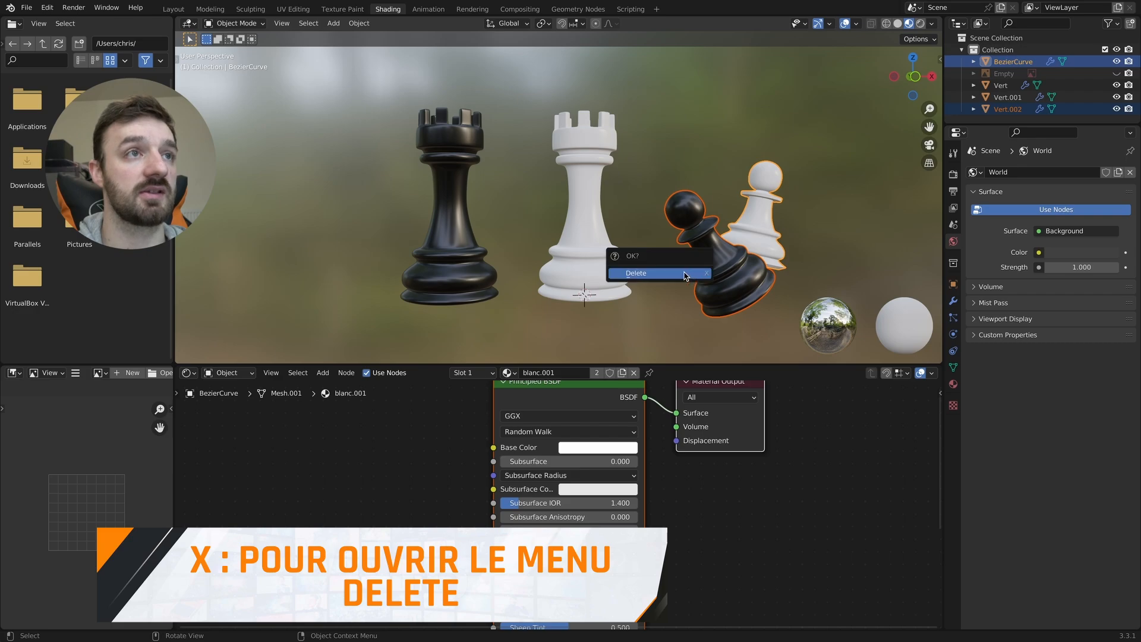
{"action": "left_click", "coordinate": [686, 274]}
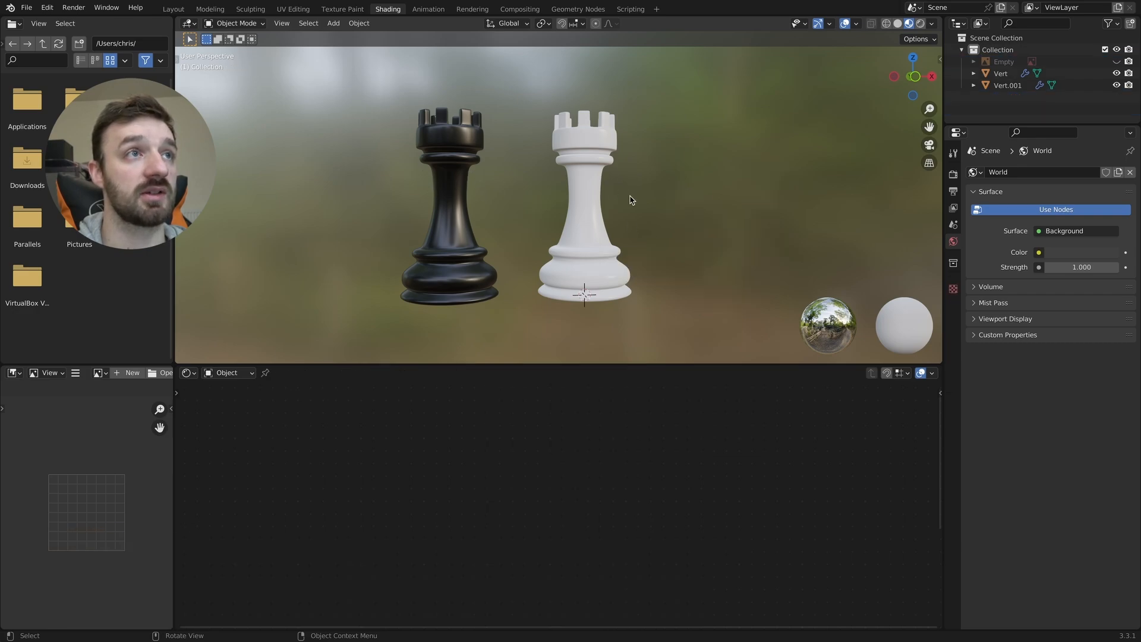